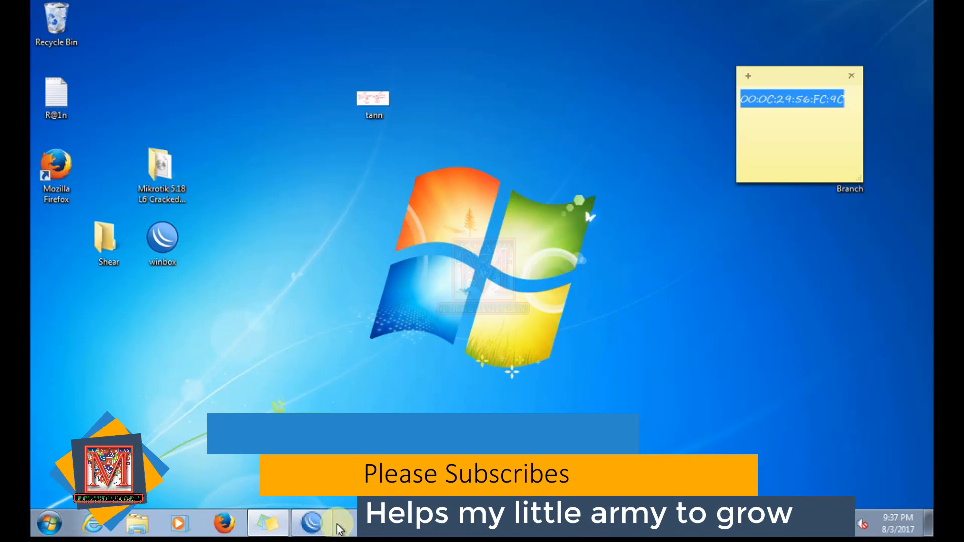
Close the open router session, relaunch the WinBox loader and move its window towards the middle of the desktop.
left_click(314, 526)
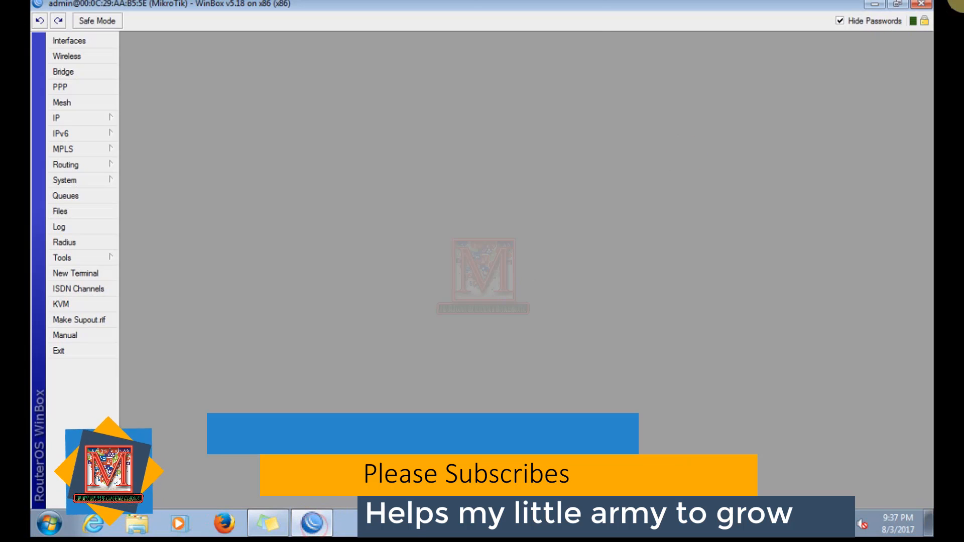
left_click(927, 5)
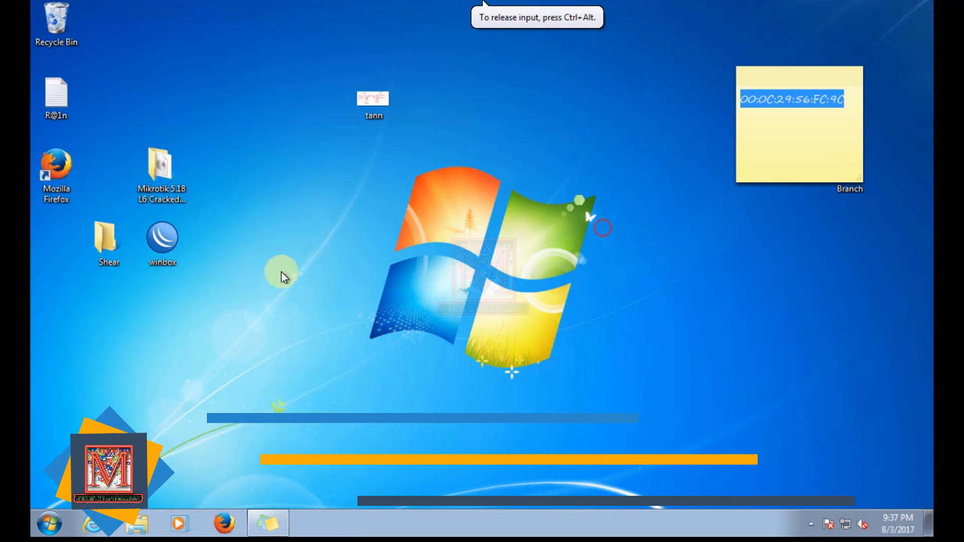
double_click(155, 242)
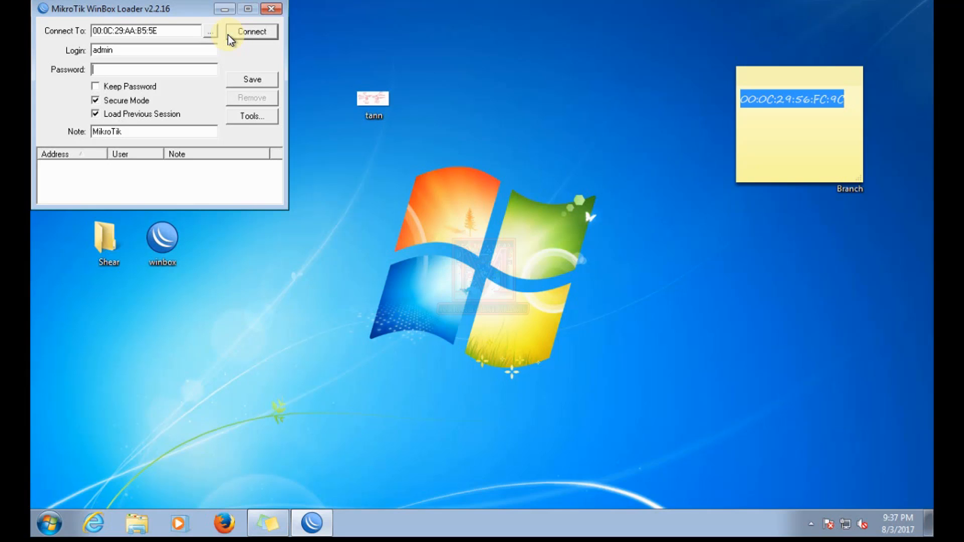
mouse_move(465, 4)
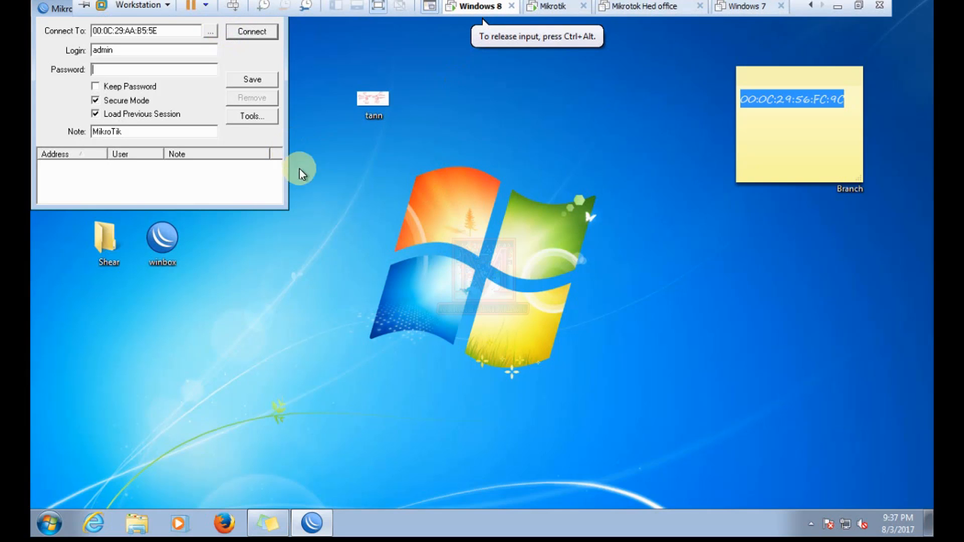
left_click(358, 151)
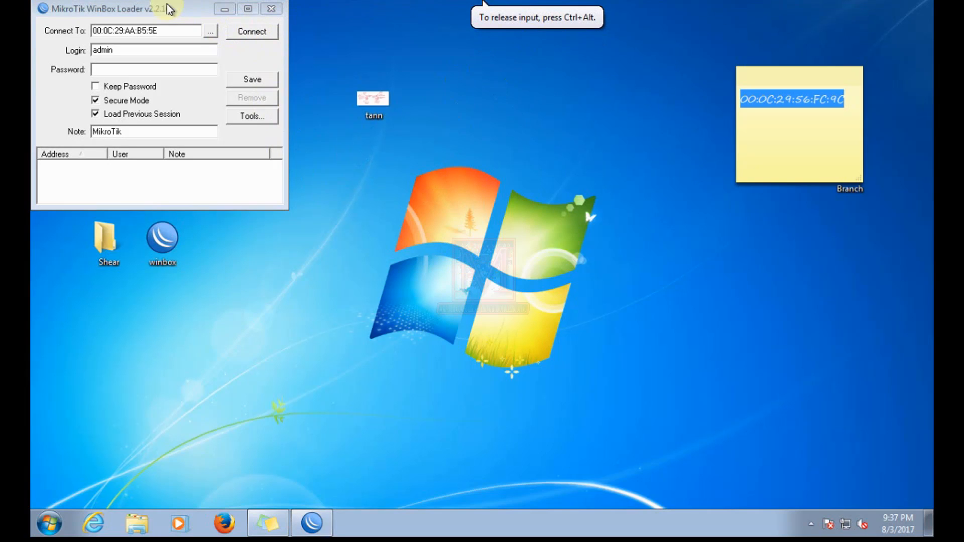
left_click_drag(168, 11, 345, 175)
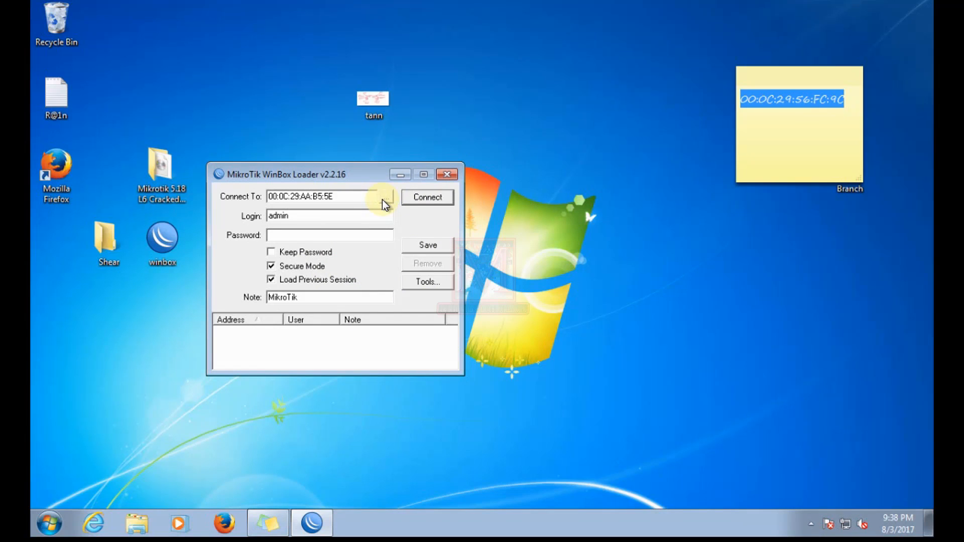
Check the IPv4 settings of the Local Area Connection, and close the network windows without changing anything.
right_click(846, 524)
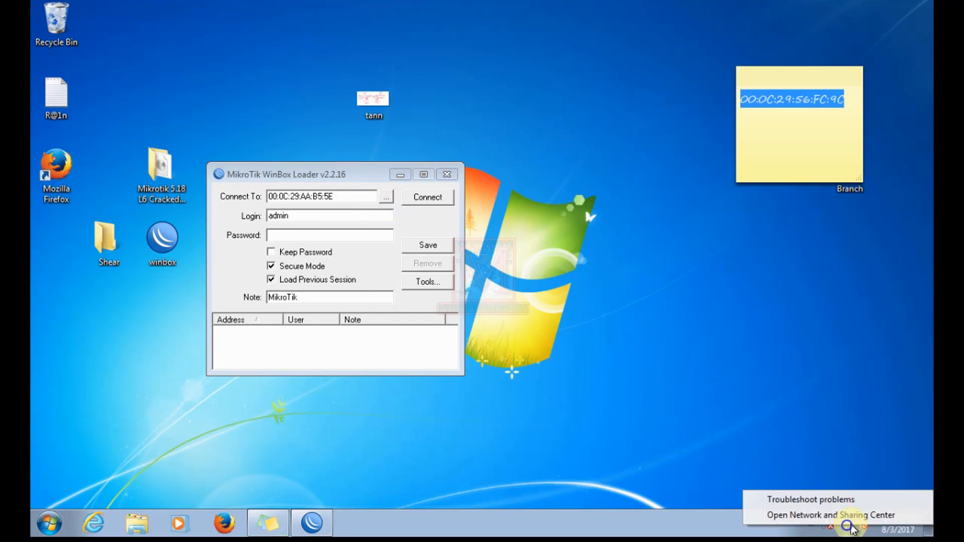
left_click(853, 516)
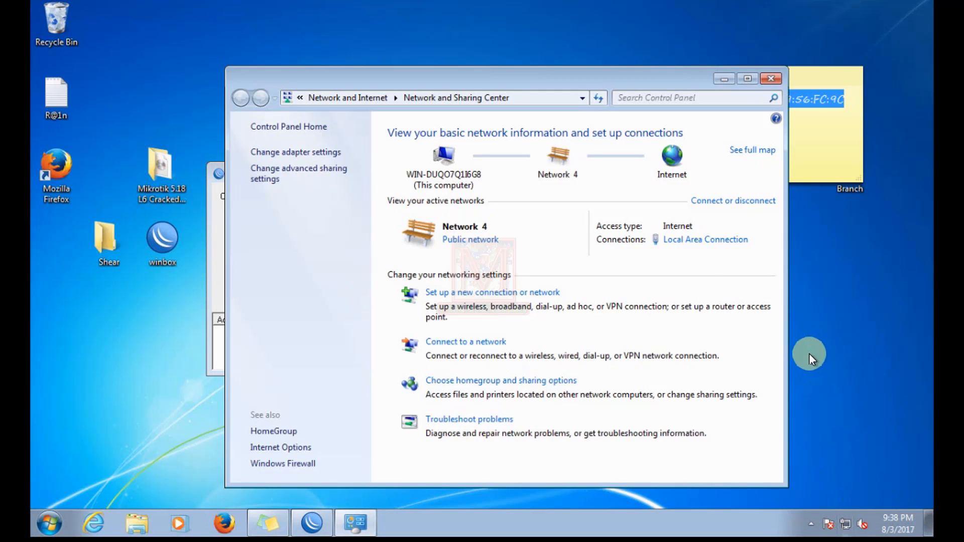
left_click(678, 240)
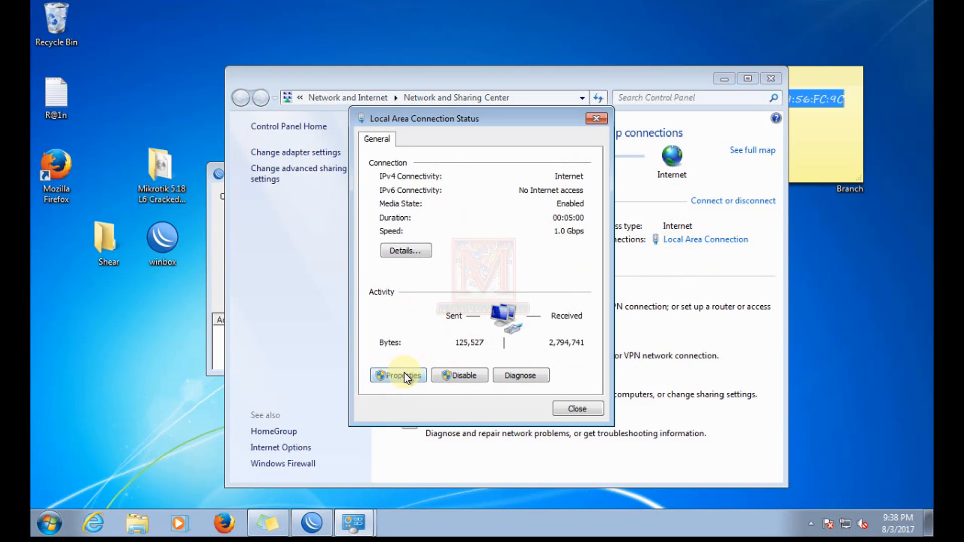
left_click(403, 373)
double_click(466, 293)
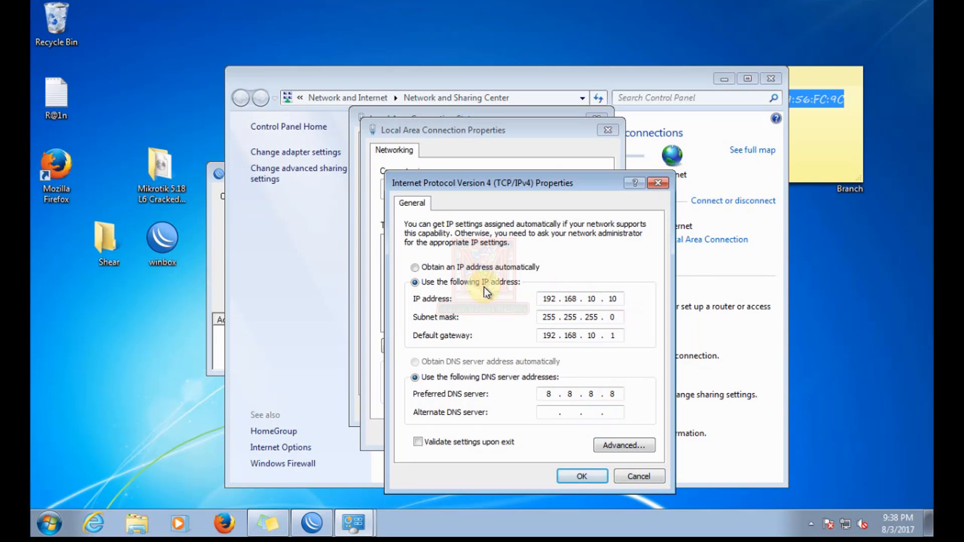
left_click(667, 531)
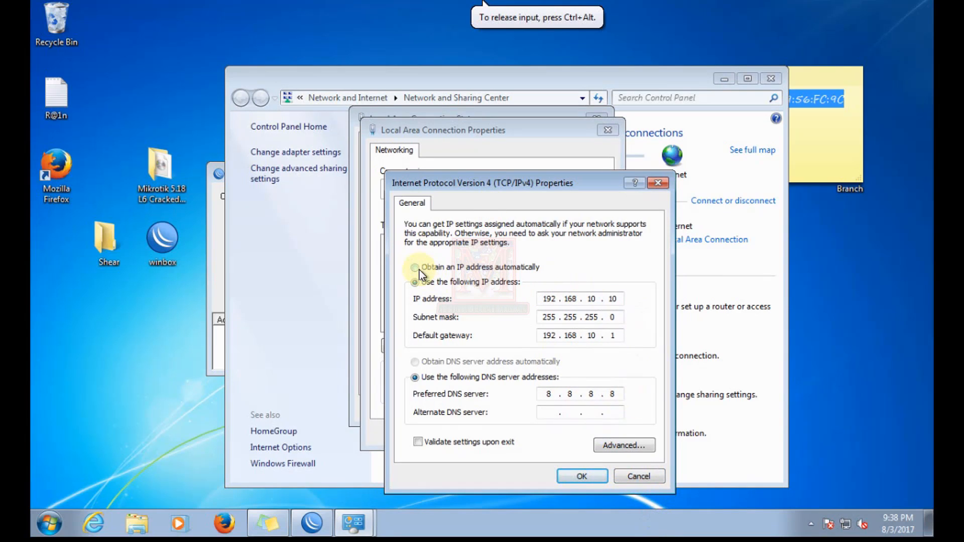
left_click(650, 474)
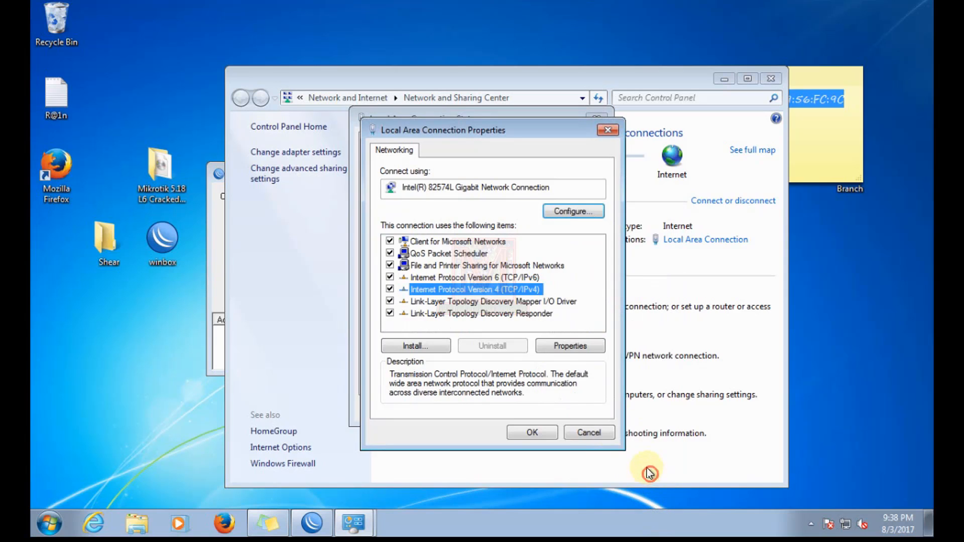
left_click(589, 433)
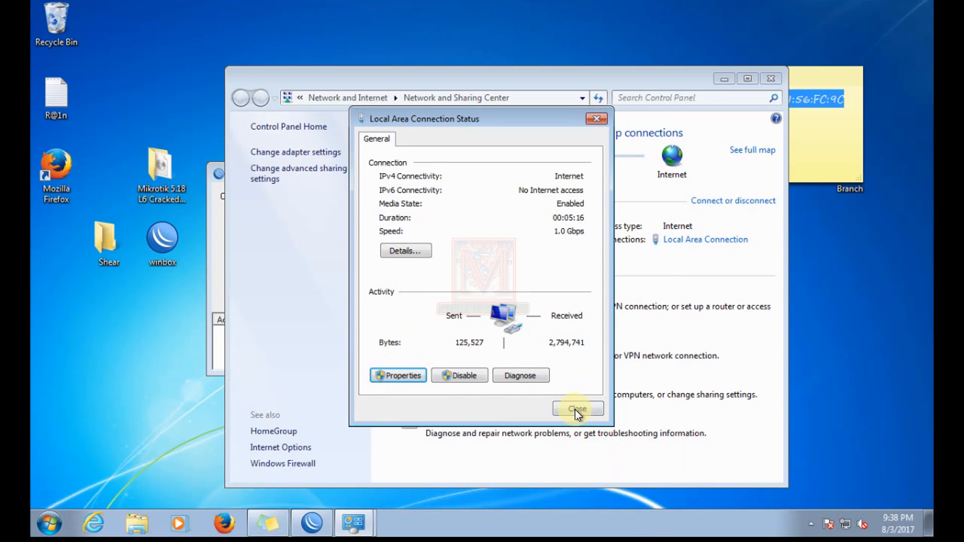
left_click(577, 409)
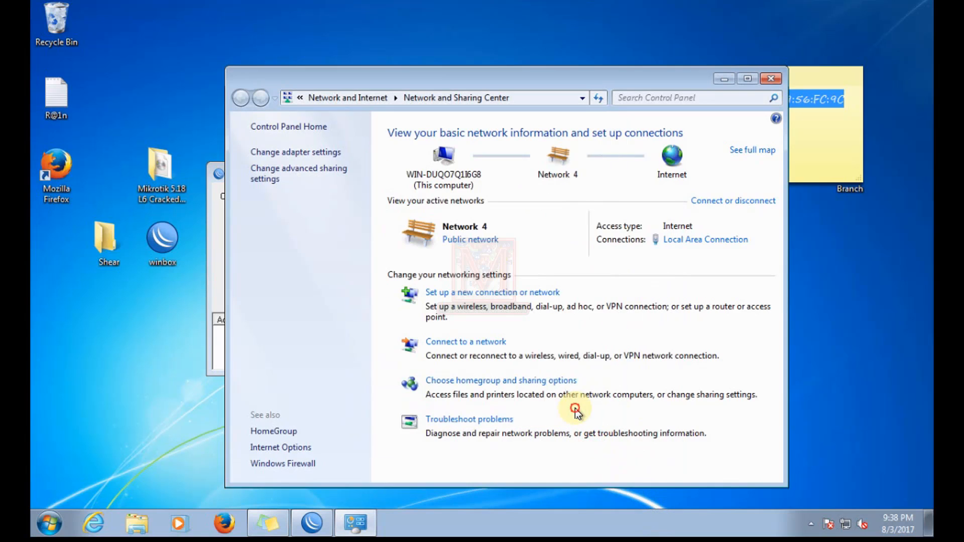
left_click(771, 80)
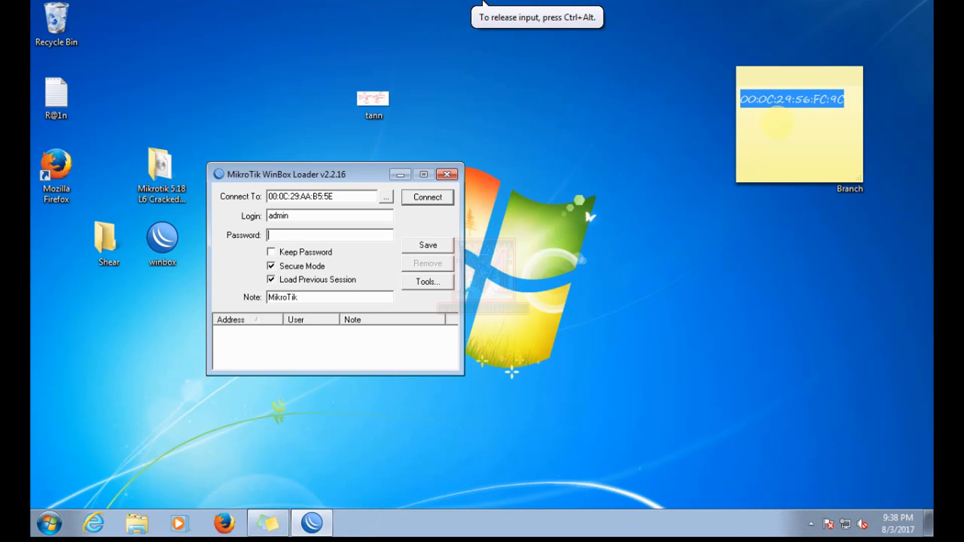
Highlight the MAC address written in the desktop sticky note.
left_click(777, 122)
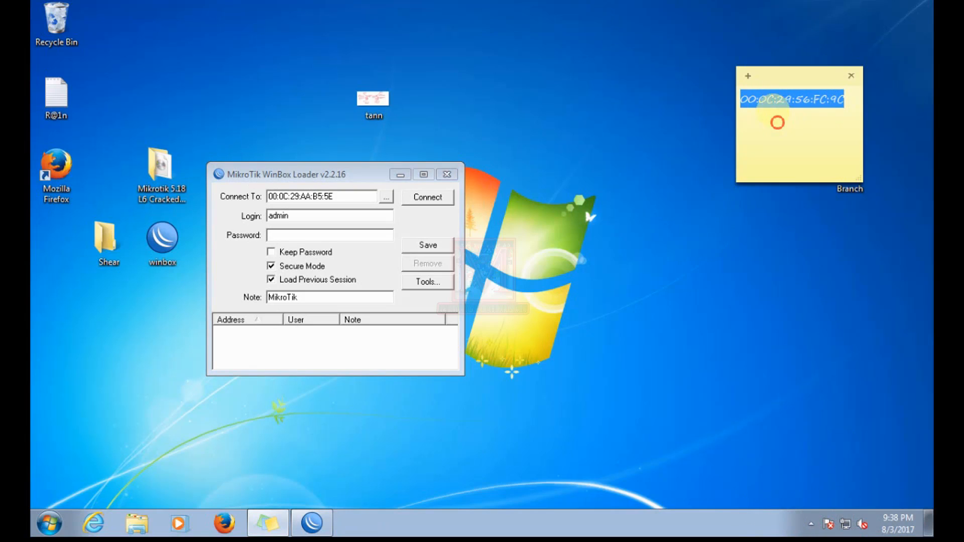
left_click(836, 115)
left_click_drag(837, 115, 718, 93)
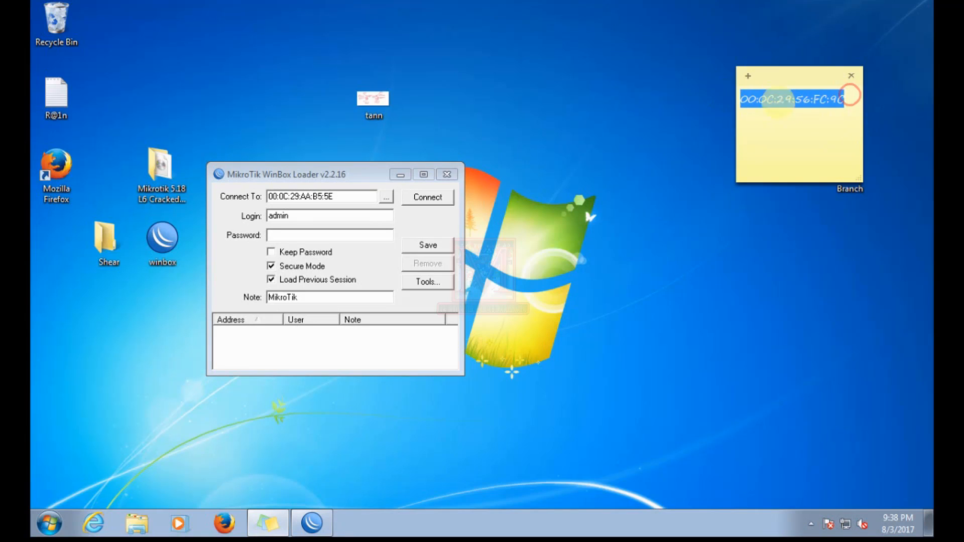
left_click(787, 136)
left_click_drag(845, 100, 679, 108)
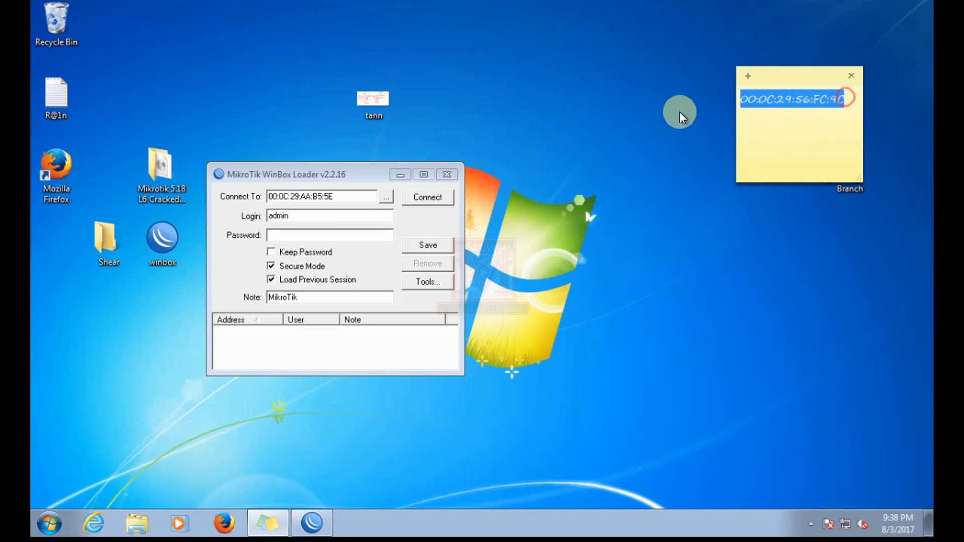
Compare the physical address in the Local Area Connection details with the sticky note, and close the network windows.
left_click(846, 524)
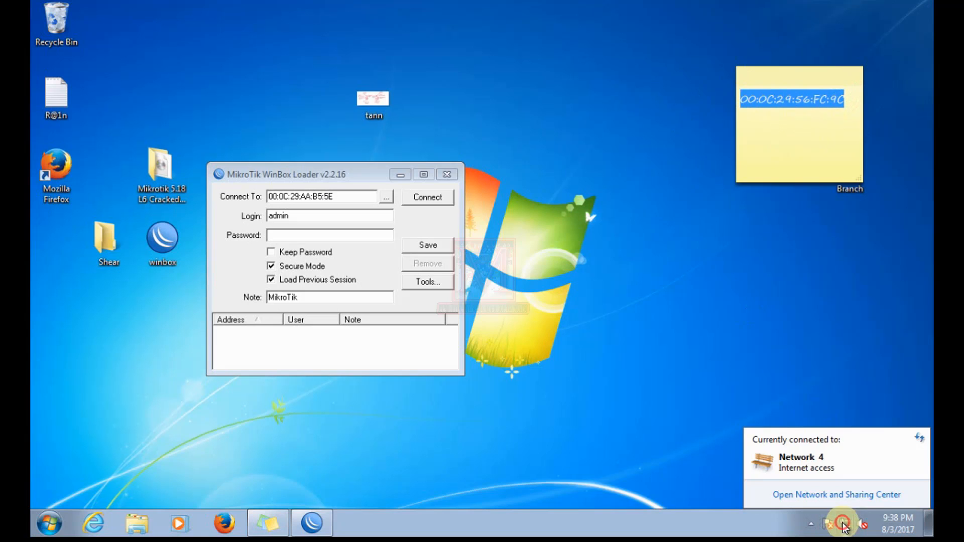
left_click(842, 497)
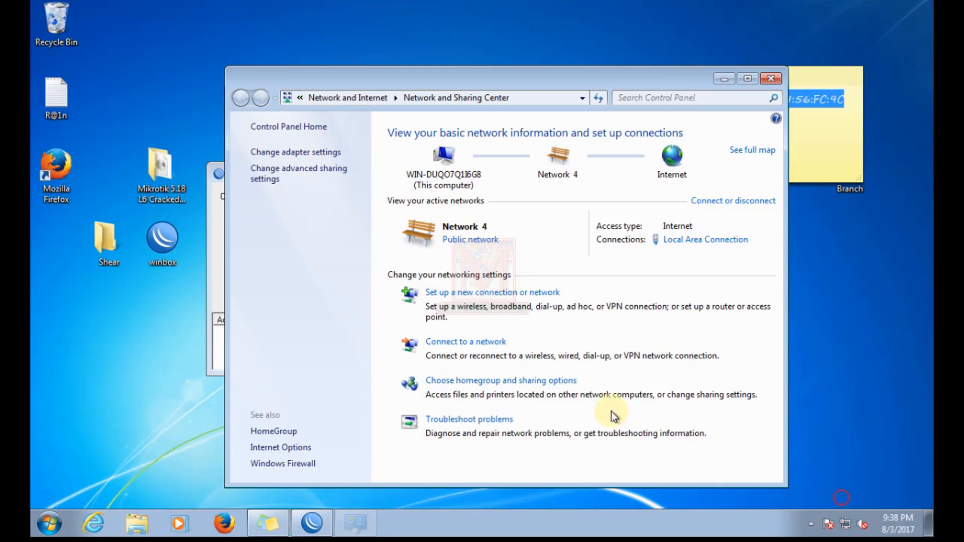
left_click(681, 239)
left_click(409, 251)
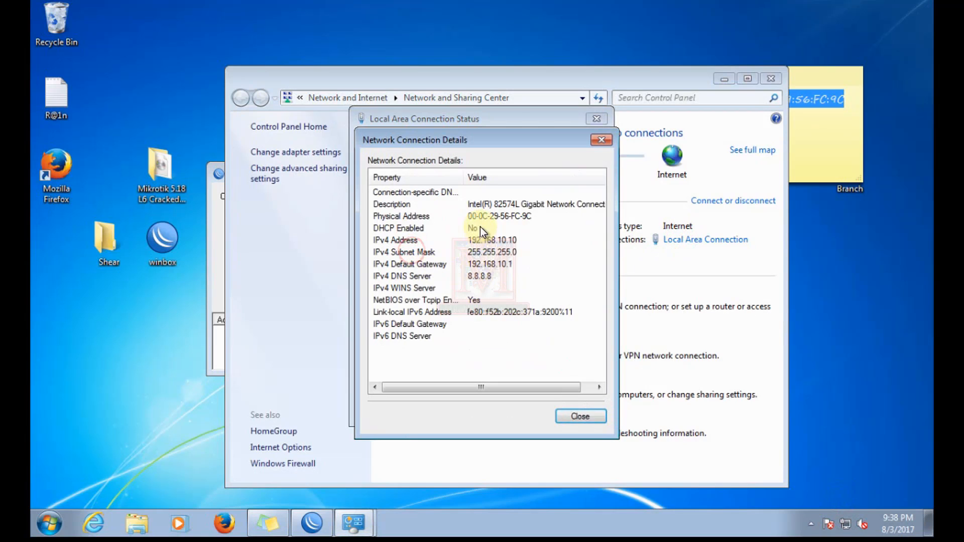
left_click(819, 150)
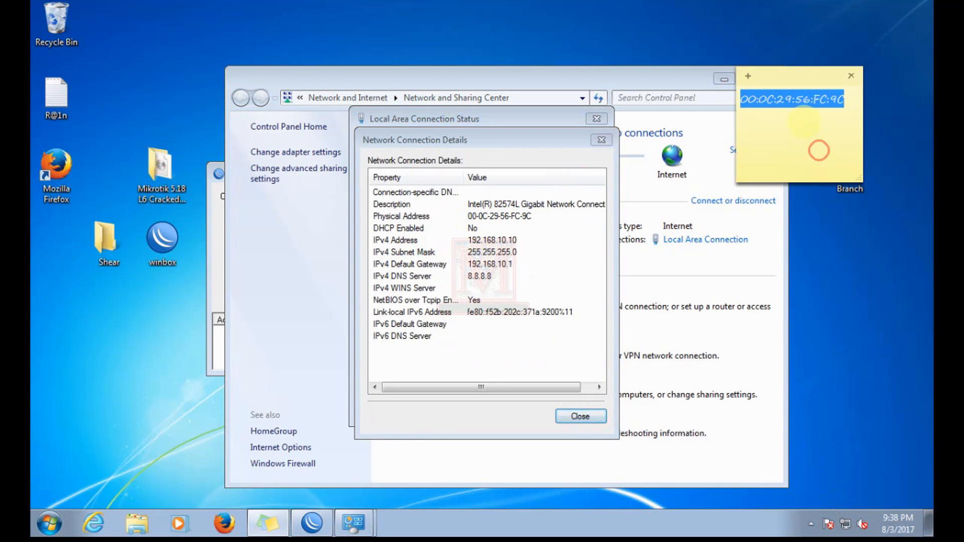
left_click(602, 140)
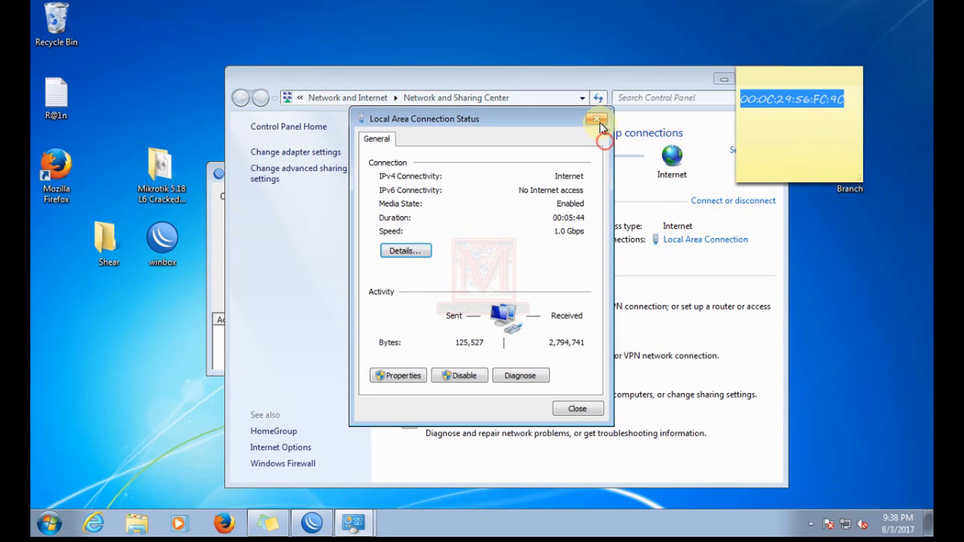
left_click(596, 119)
left_click(652, 78)
left_click(773, 80)
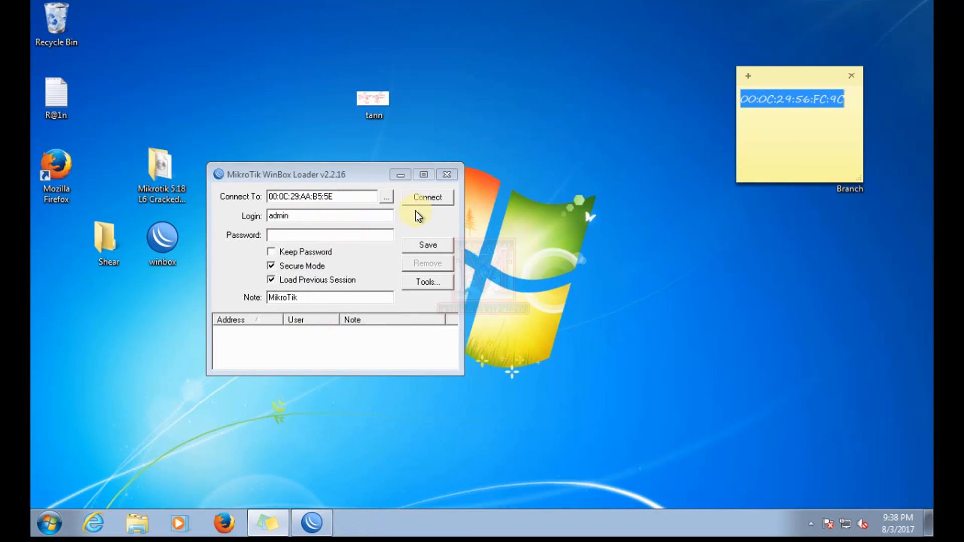
Connect to the MikroTik router as admin and open its list of DHCP servers.
left_click(432, 201)
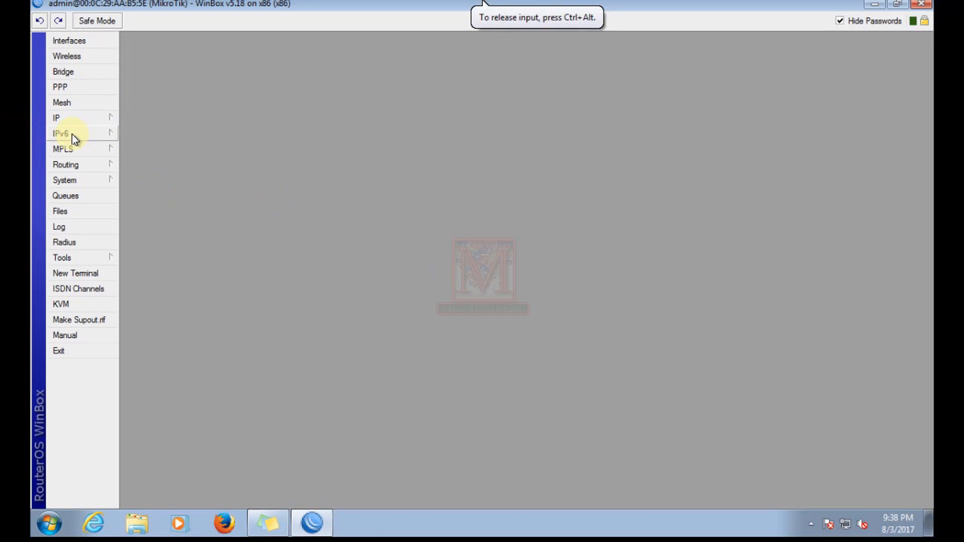
left_click(70, 118)
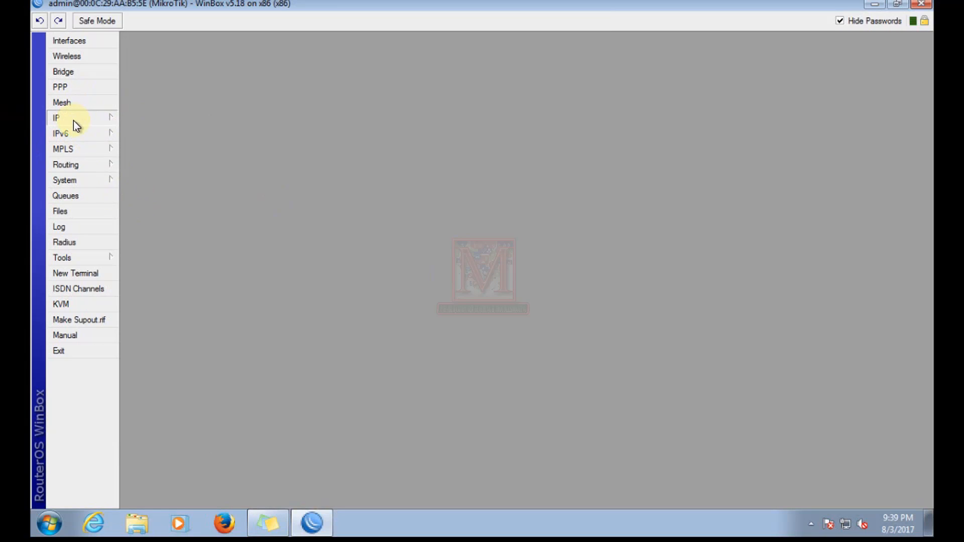
mouse_move(75, 120)
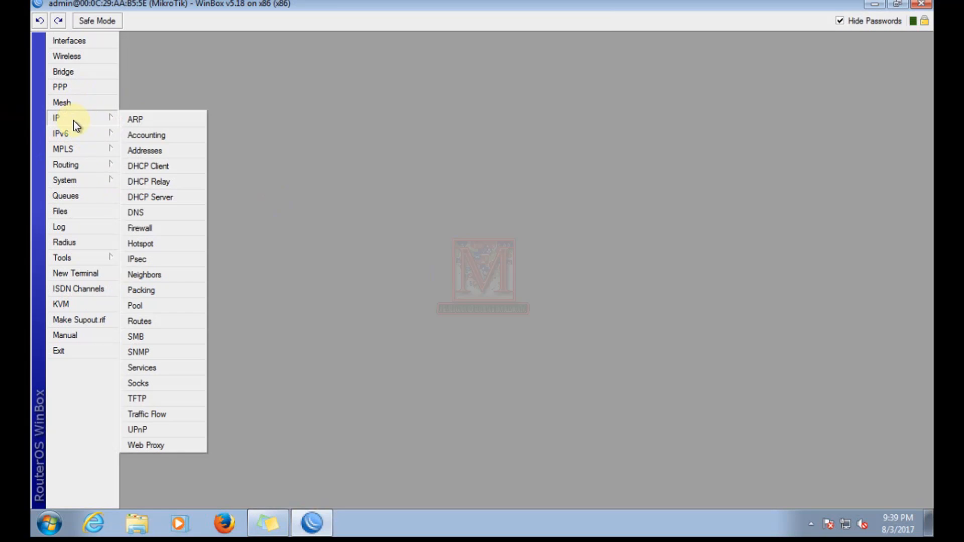
left_click(156, 197)
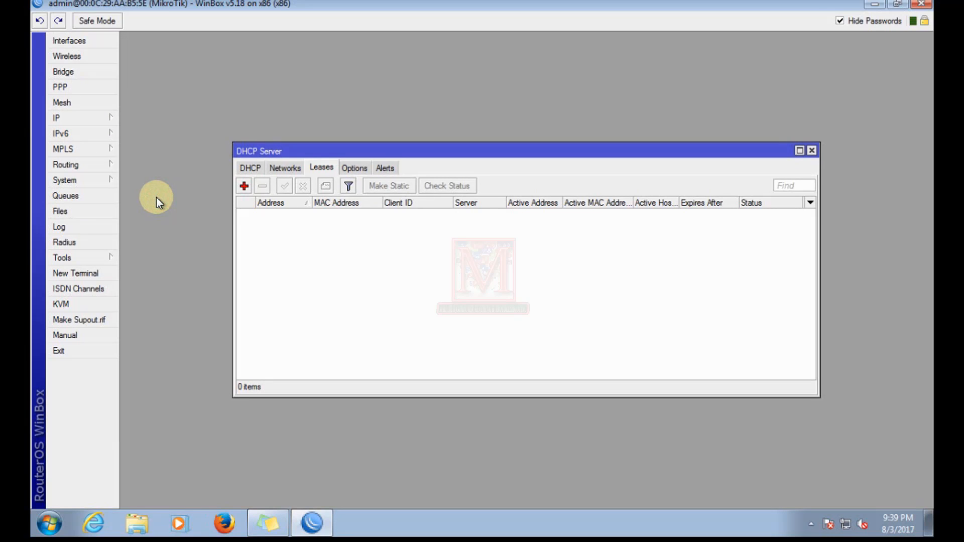
left_click(248, 167)
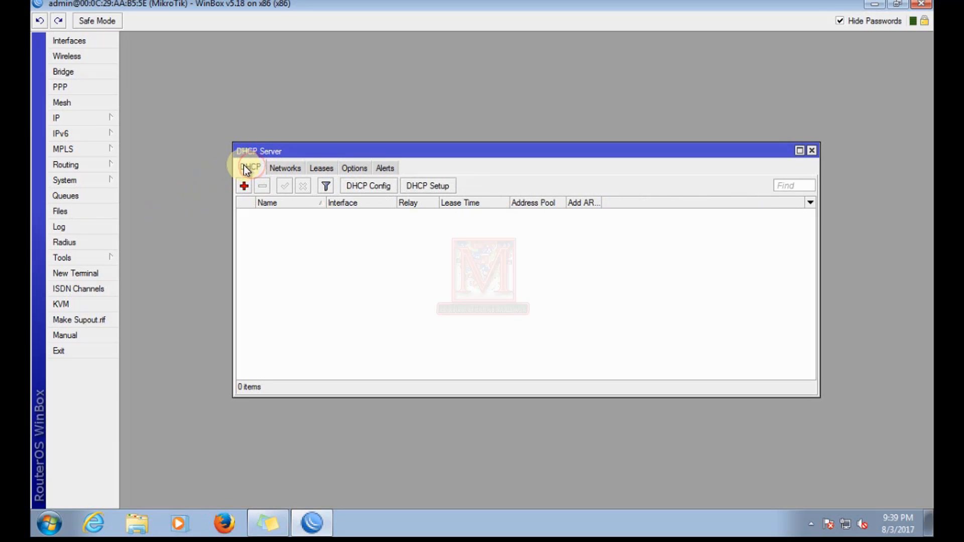
Start the DHCP Setup with ether1 as the server interface and 192.168.10.0/24 as the DHCP address space.
left_click(433, 189)
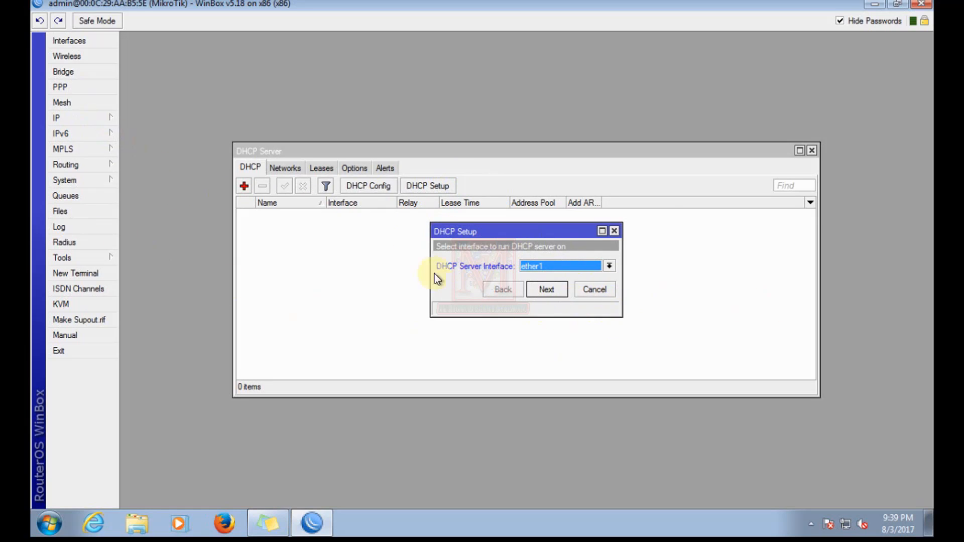
left_click(76, 119)
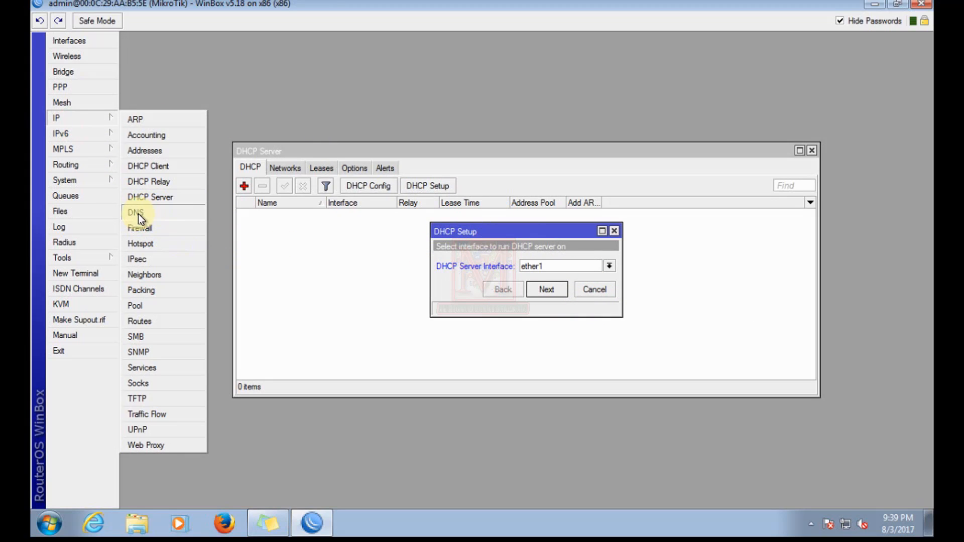
left_click(609, 266)
left_click(546, 276)
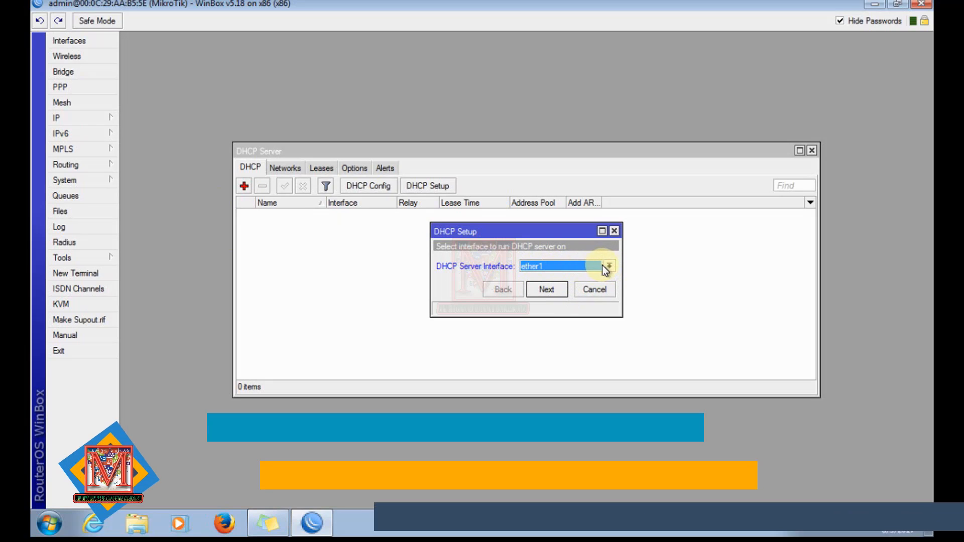
left_click(544, 291)
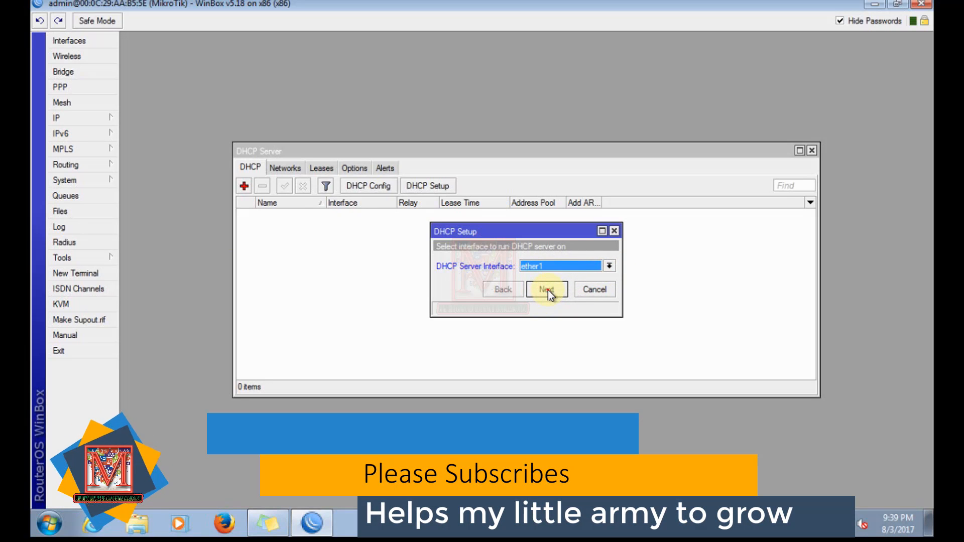
left_click_drag(553, 266, 518, 266)
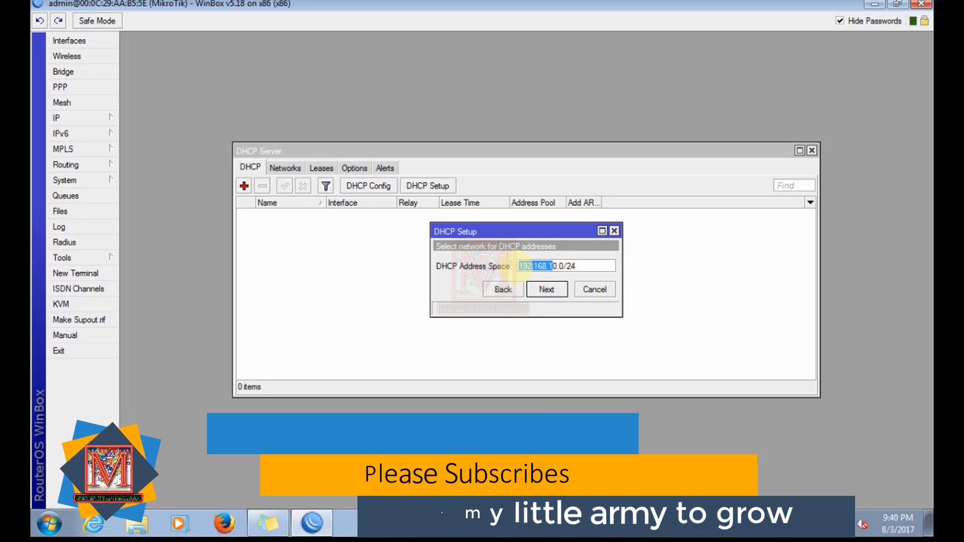
left_click(550, 291)
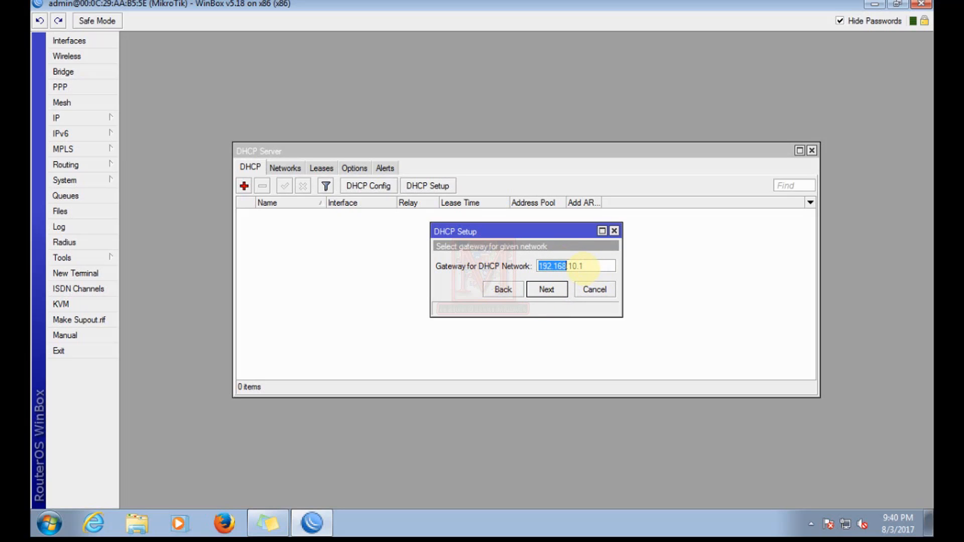
Accept 192.168.10.1 as the DHCP network's gateway and 192.168.10.2-192.168.10.254 as the addresses to give out.
left_click(542, 287)
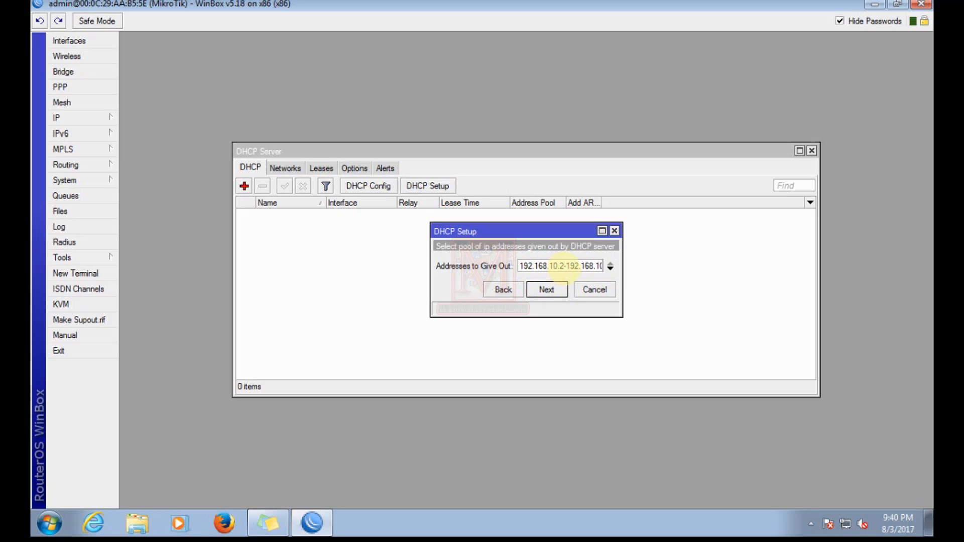
left_click_drag(557, 265, 614, 272)
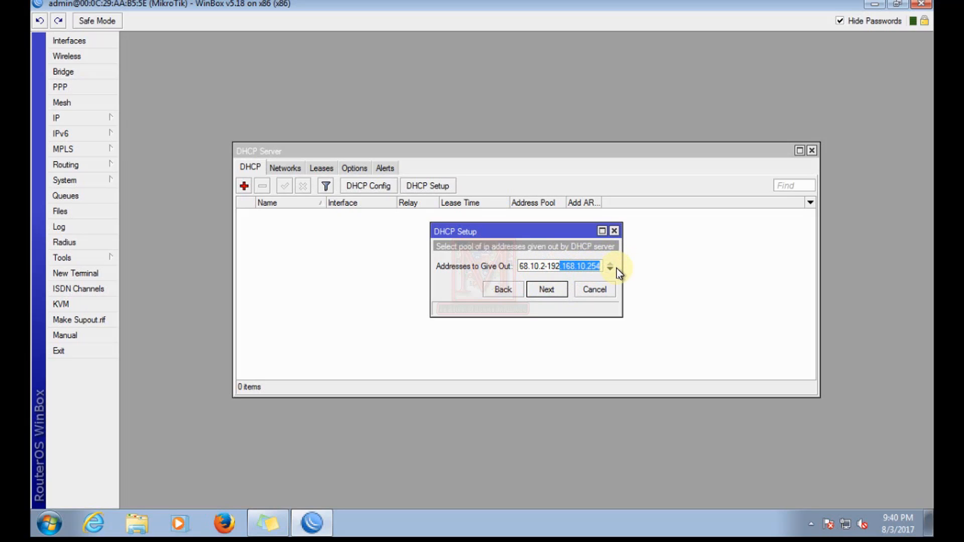
left_click(544, 293)
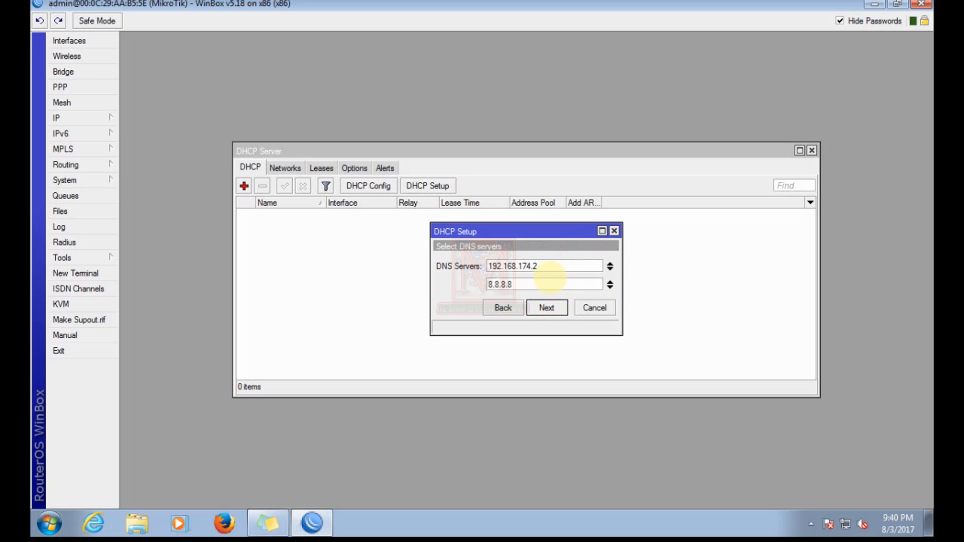
Set the DNS servers to 192.168.174.2 and 8.8.8.8, and finish the DHCP Setup with a lease time of 3d 00:00:00.
left_click(609, 284)
left_click(609, 263)
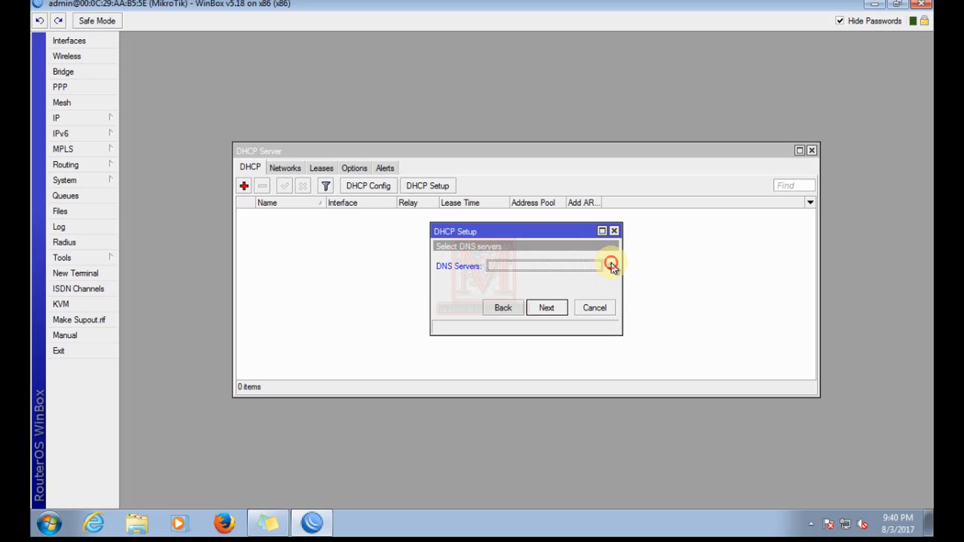
double_click(531, 266)
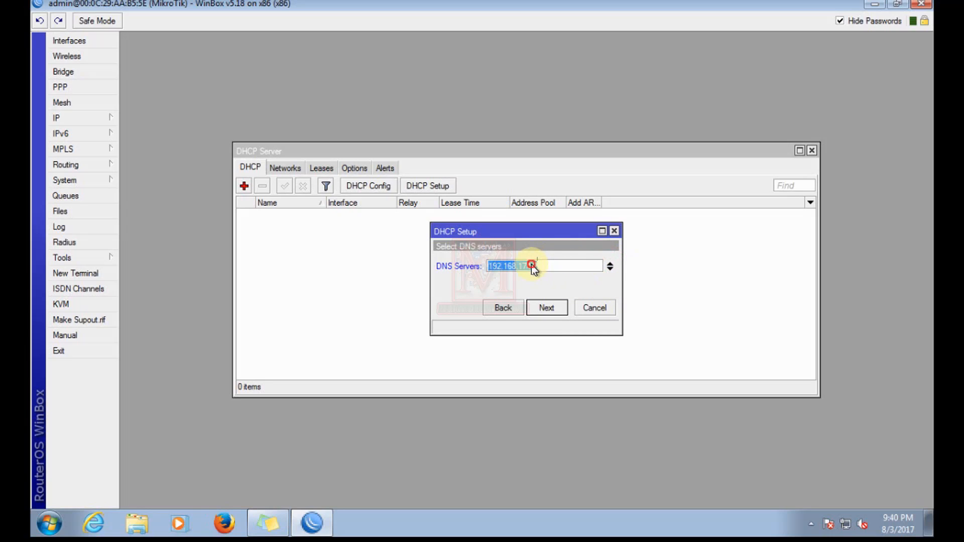
left_click(611, 267)
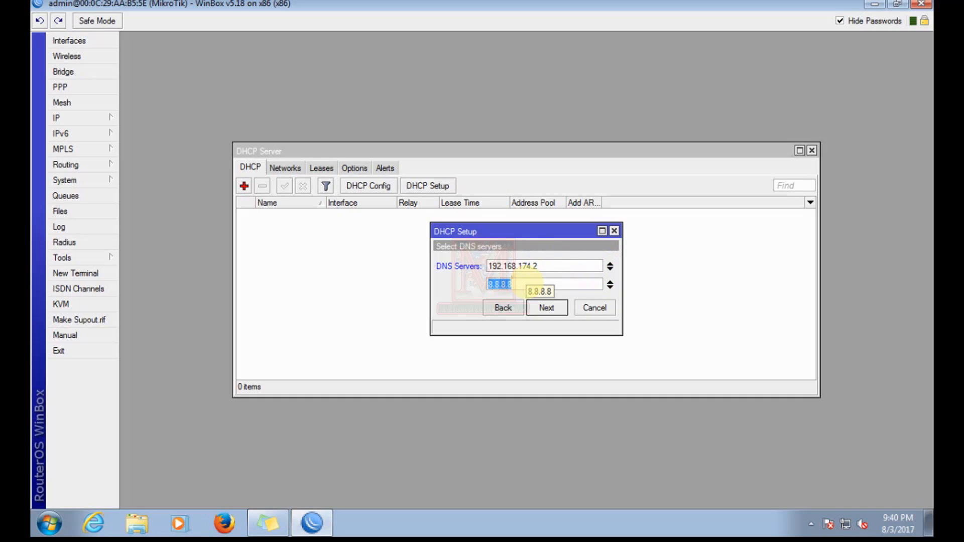
type("8")
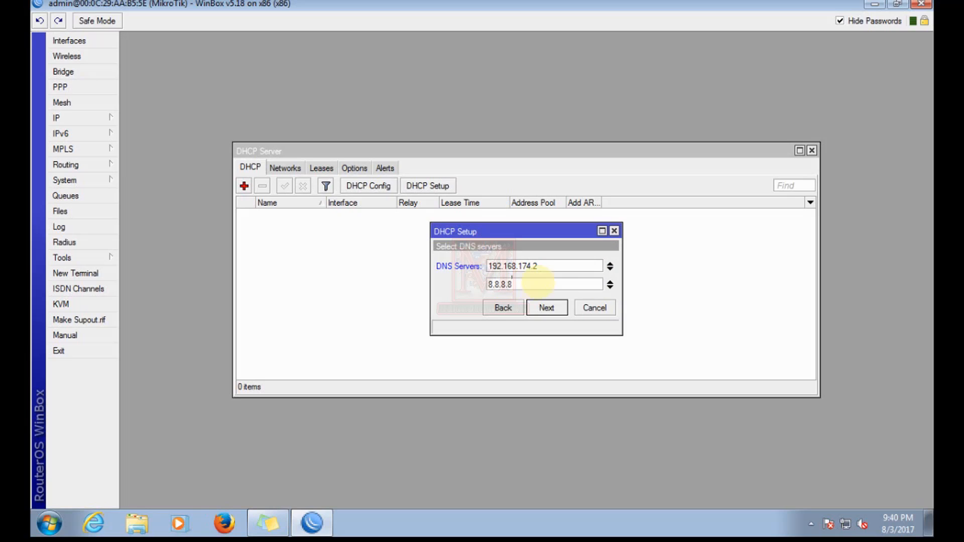
left_click(547, 308)
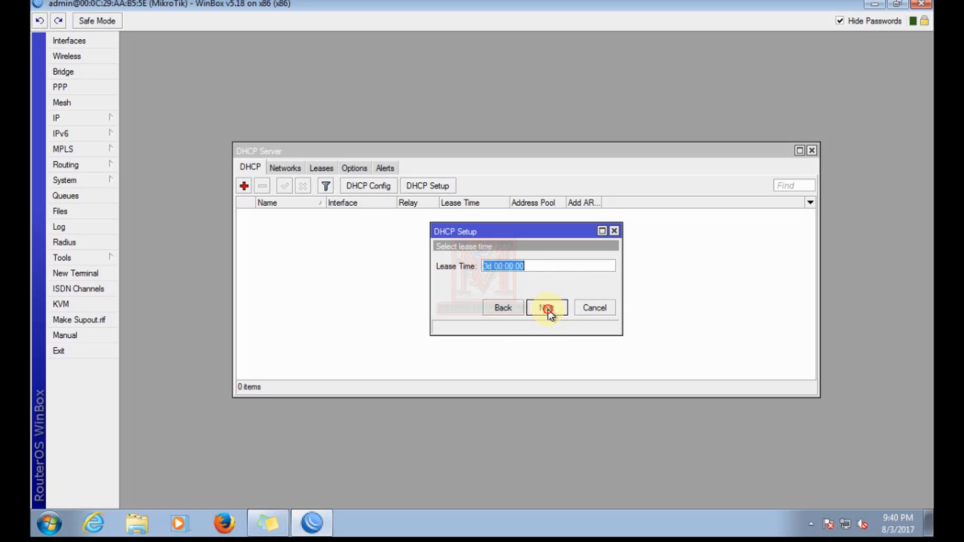
left_click(544, 308)
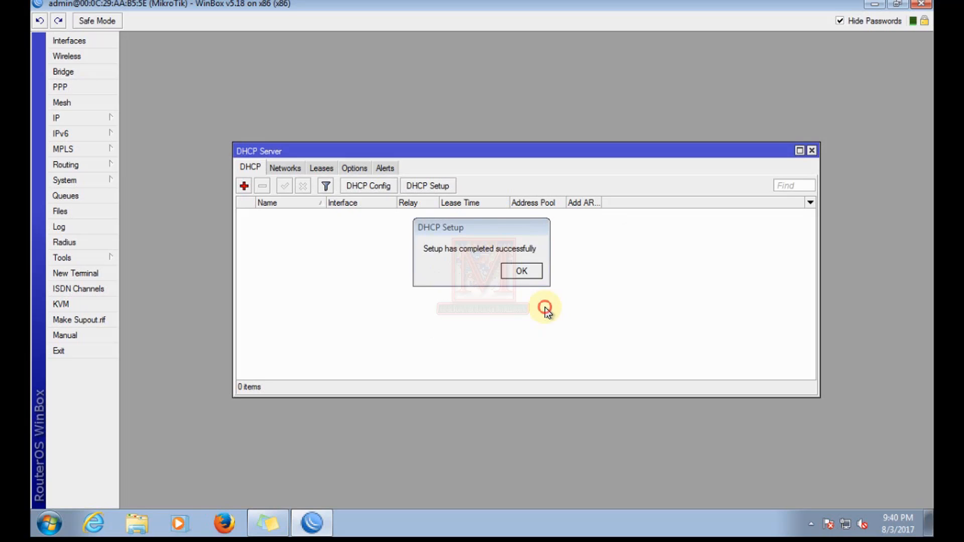
left_click(524, 271)
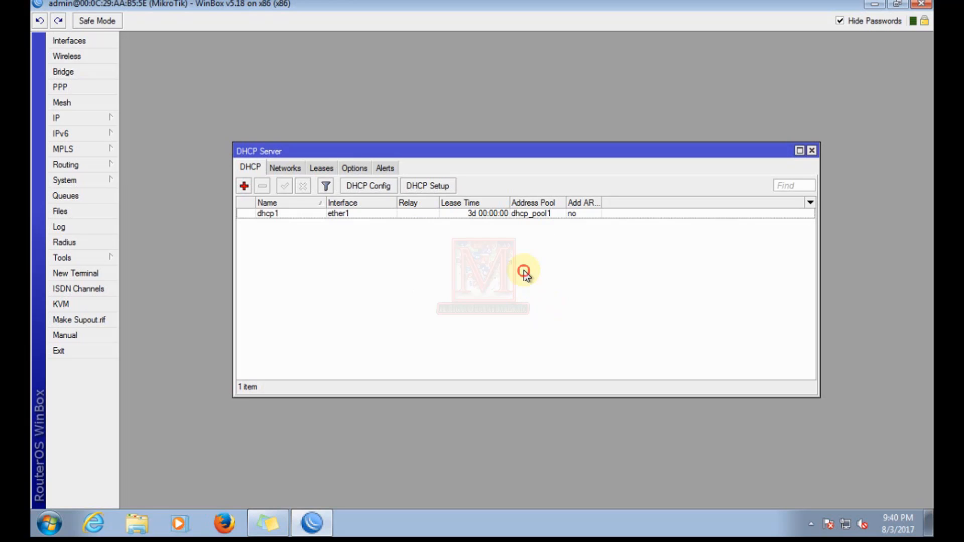
Change the address pool of the dhcp1 server on ether1 to static-only and apply the change.
left_click(348, 215)
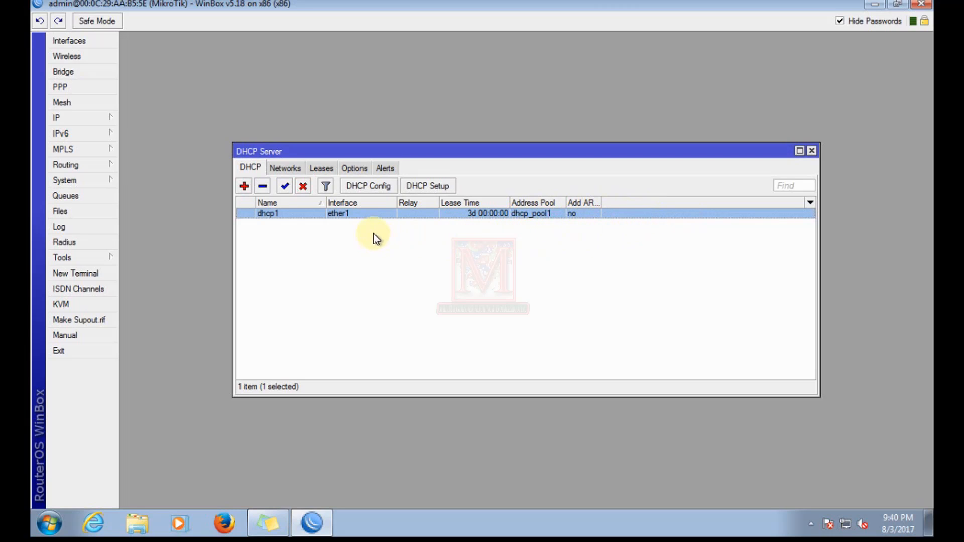
double_click(356, 214)
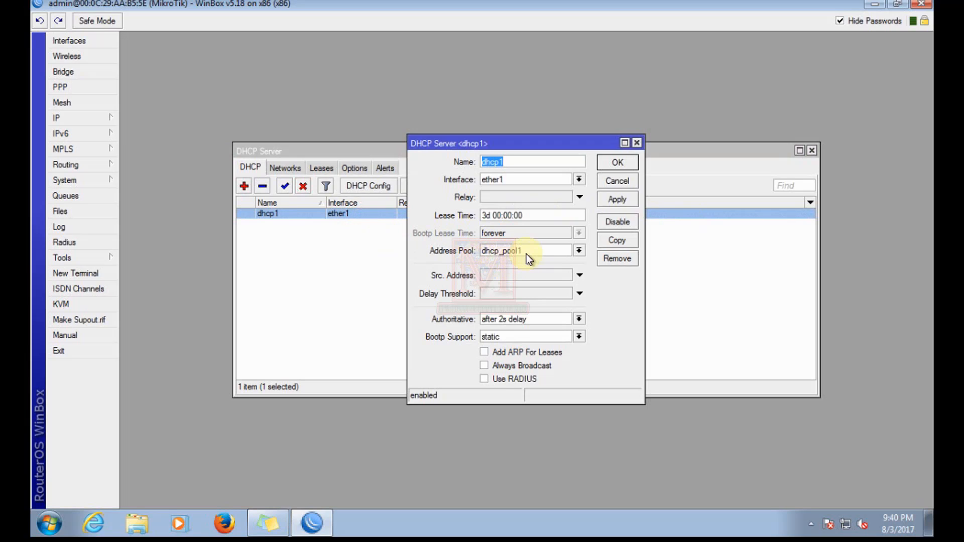
left_click(580, 251)
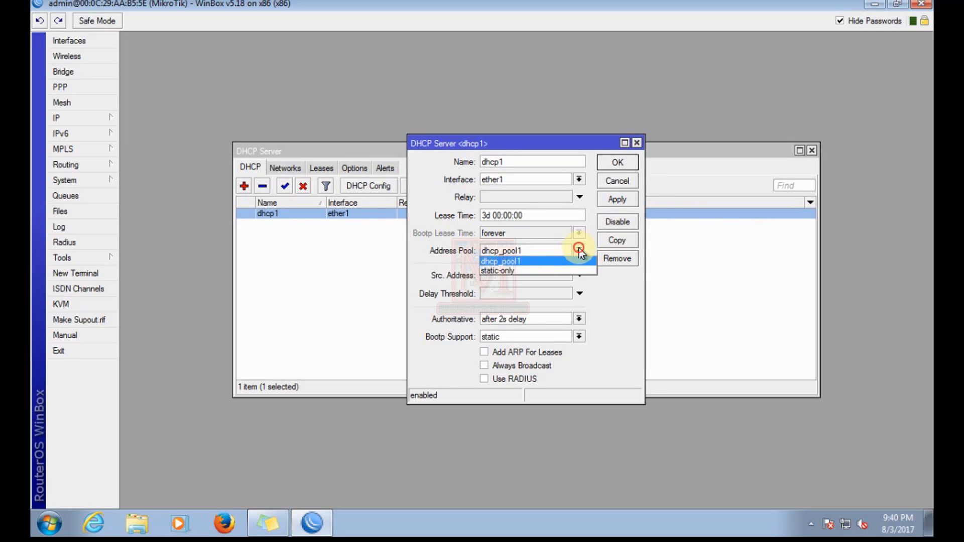
left_click(508, 271)
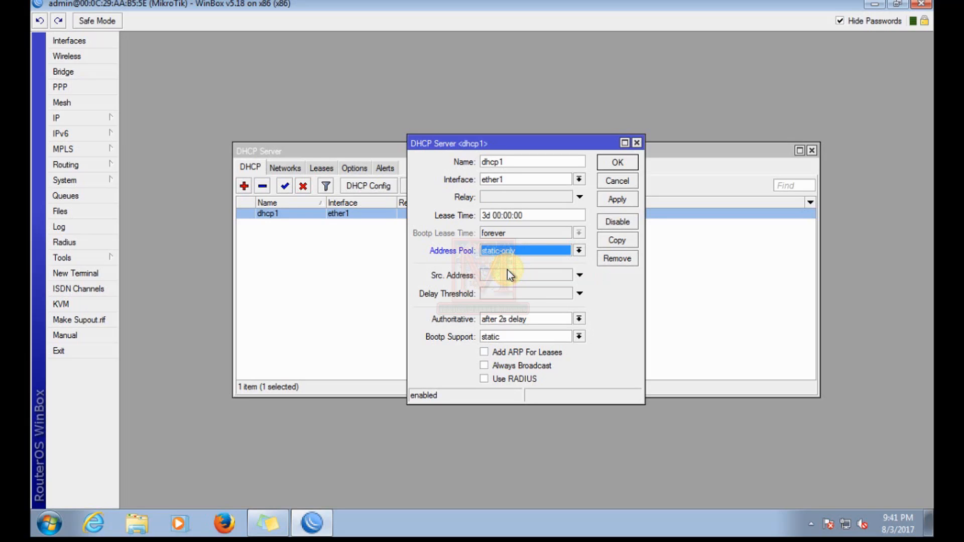
left_click(616, 200)
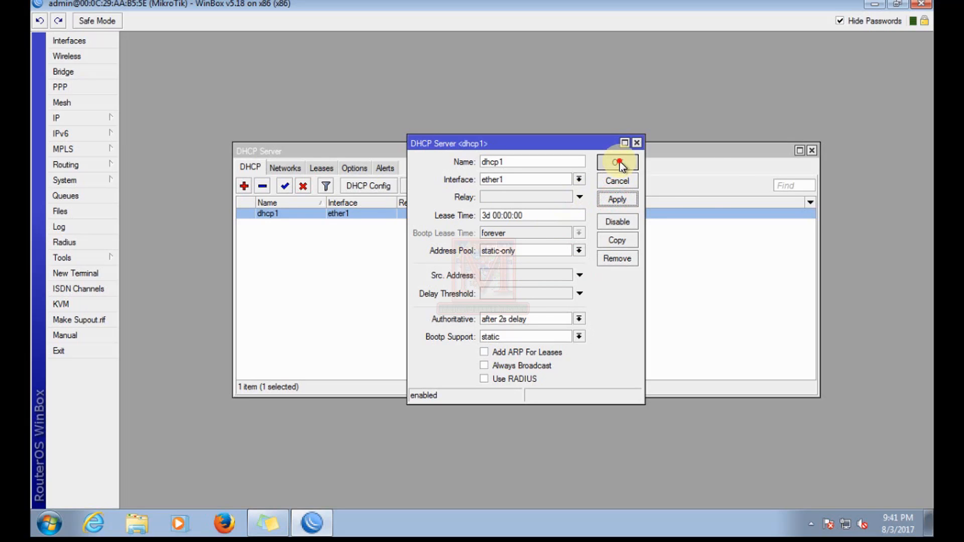
left_click(617, 162)
left_click(463, 278)
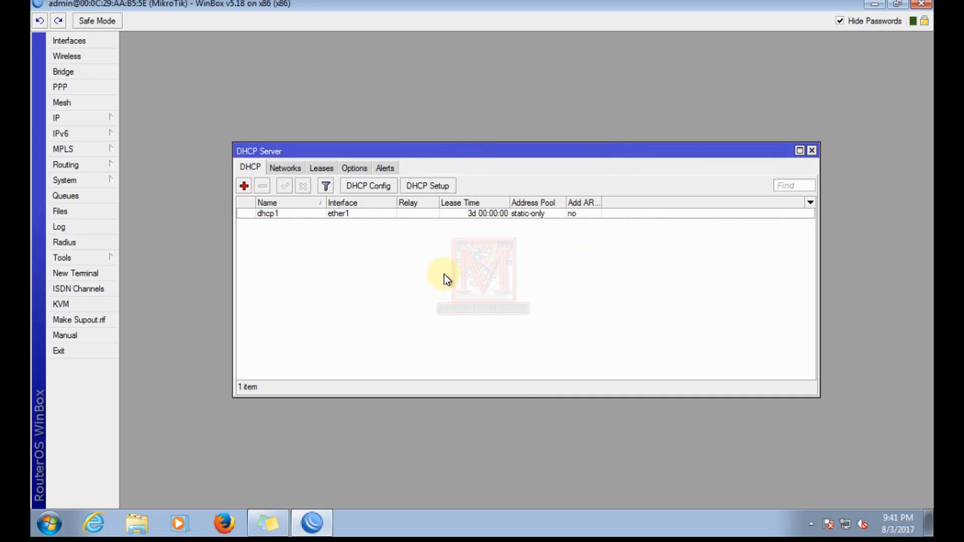
Remove dhcp_pool1 from the router's IP pools and close the pool list.
left_click(77, 119)
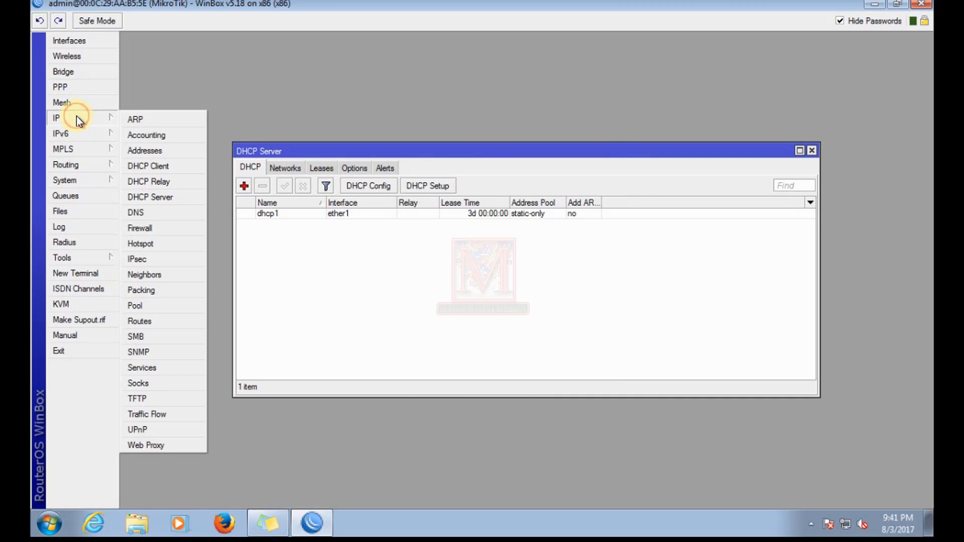
left_click(139, 307)
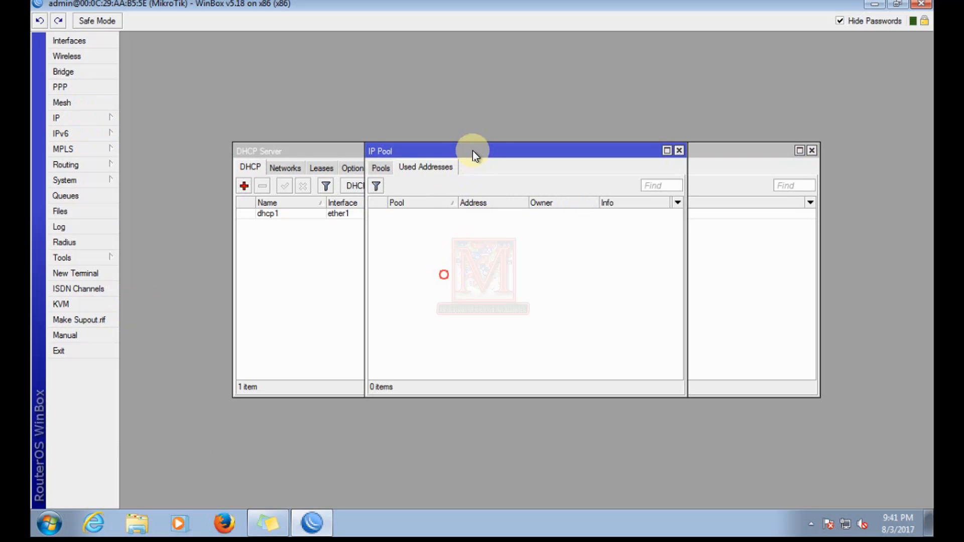
left_click_drag(472, 151, 481, 137)
left_click(390, 154)
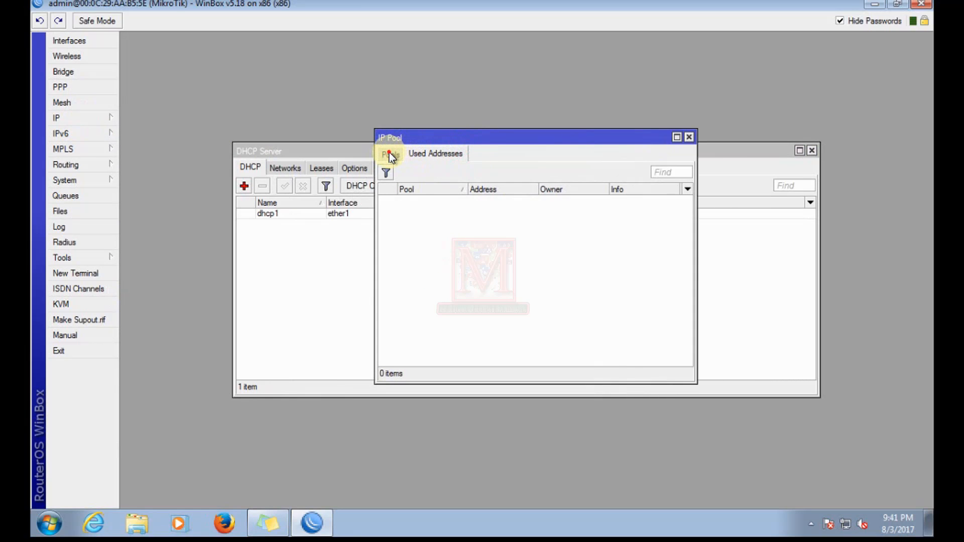
left_click(429, 200)
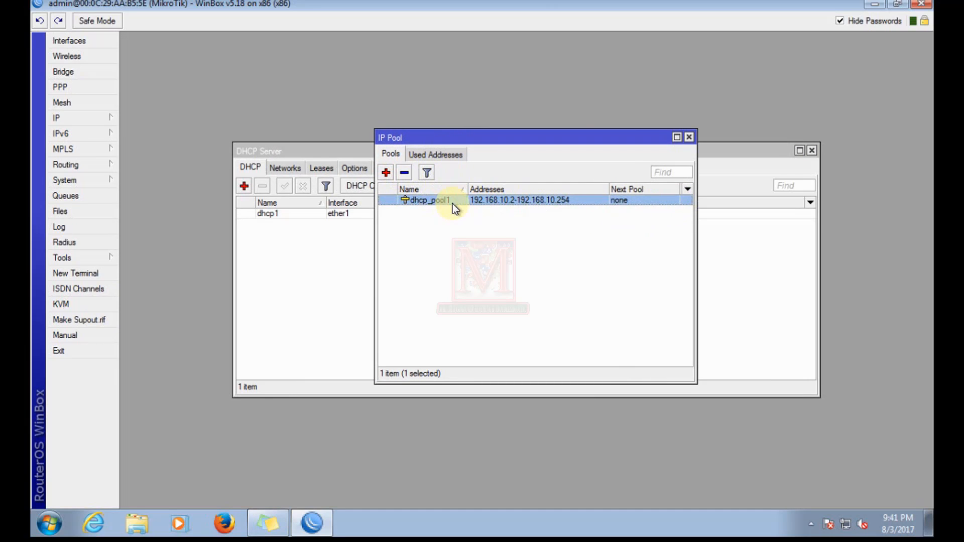
left_click(475, 201)
left_click(409, 173)
left_click(404, 173)
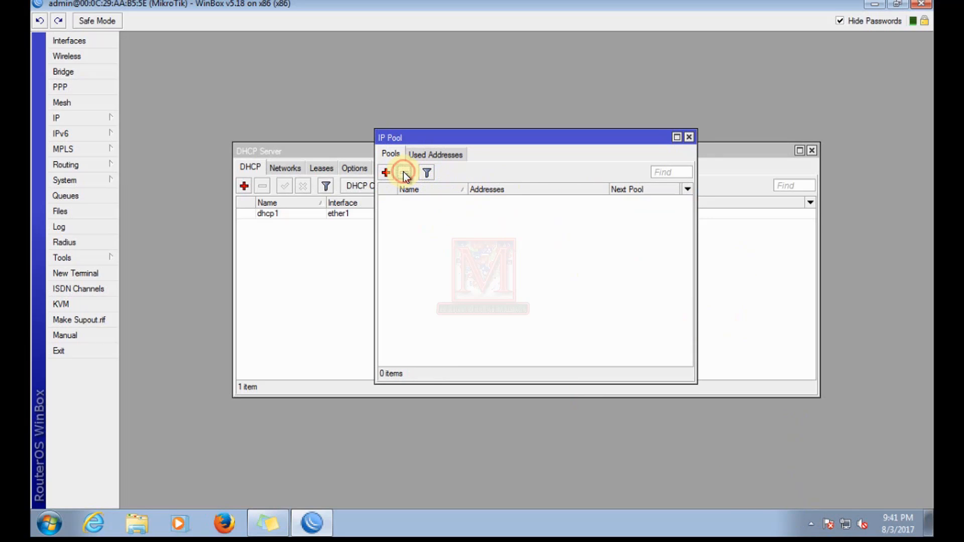
left_click(689, 138)
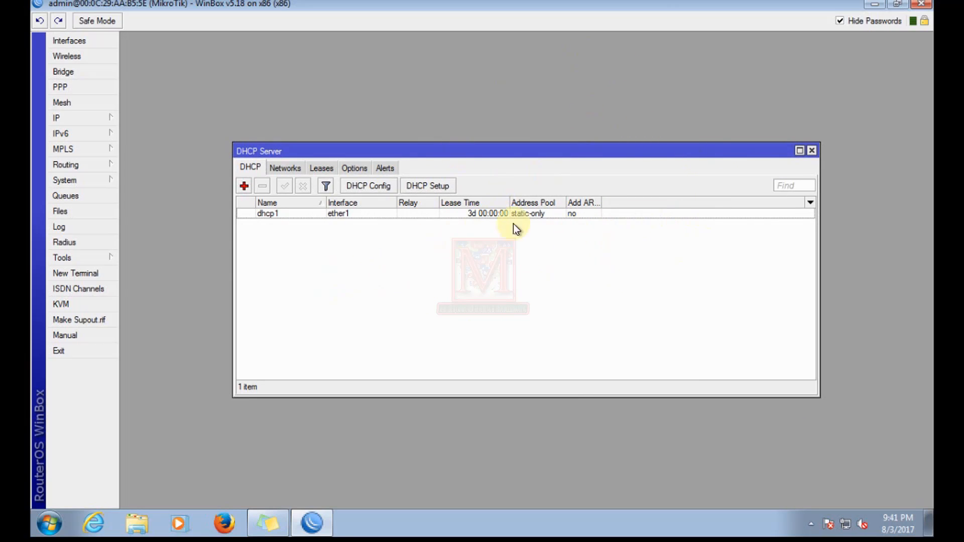
left_click(447, 238)
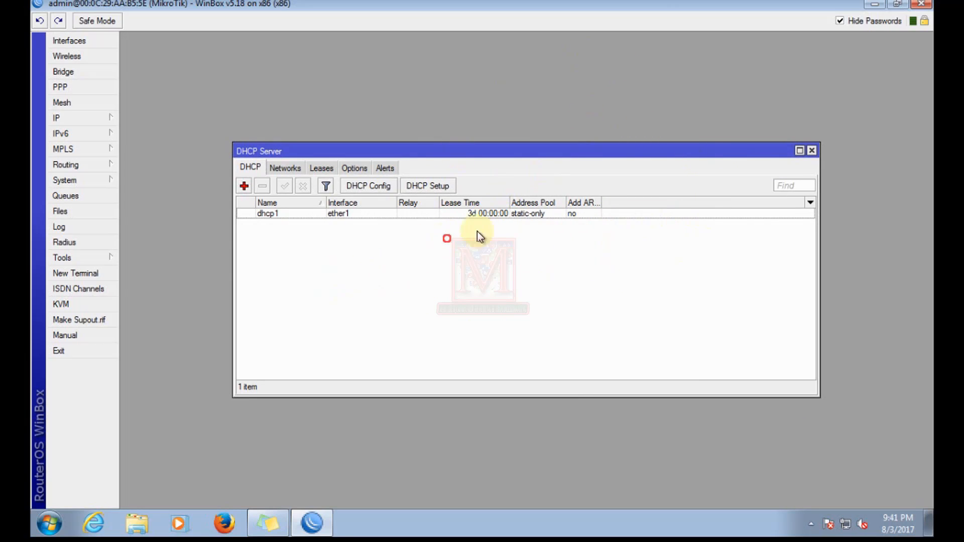
Check the active network connection in the Windows Network and Sharing Center, and close it.
left_click(845, 525)
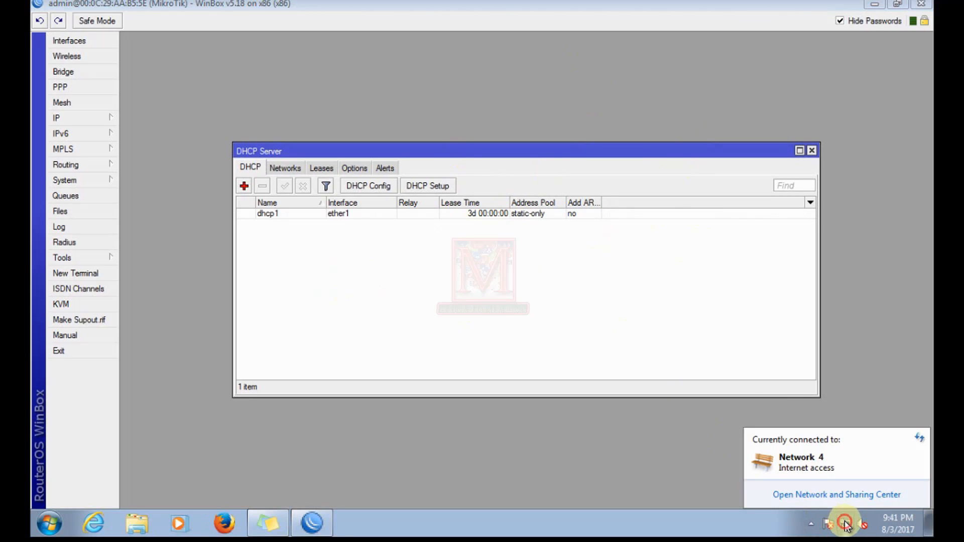
left_click(835, 497)
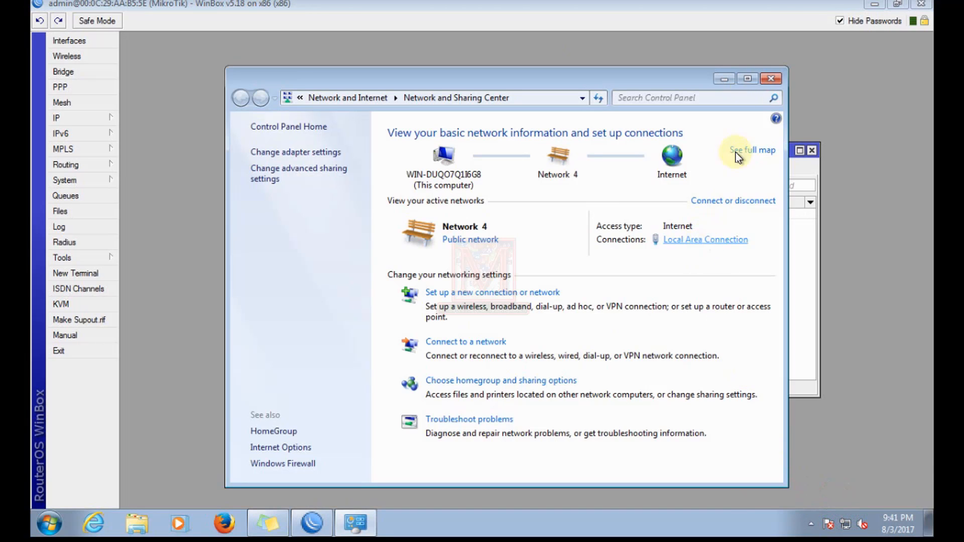
left_click(771, 79)
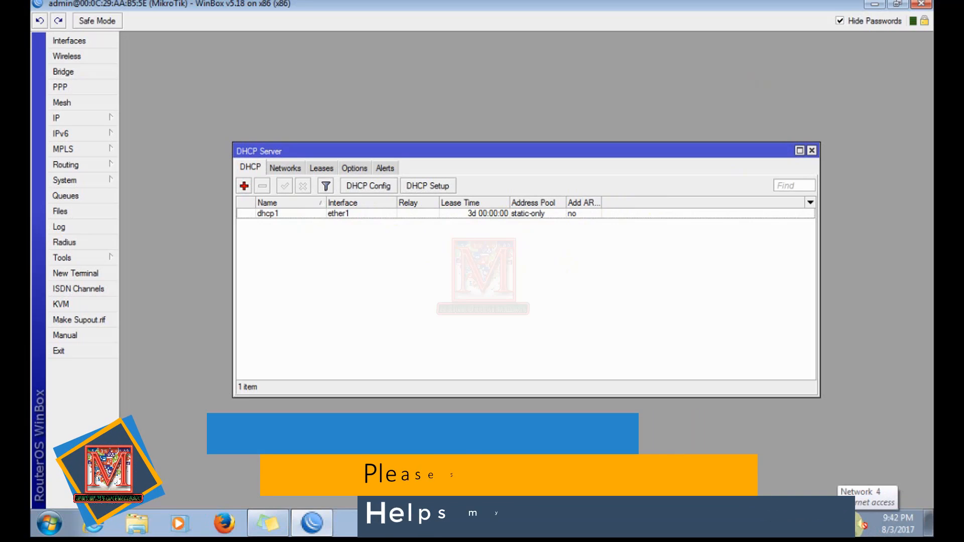
Start a new DHCP lease with the address 192.168.10.5.
left_click(319, 170)
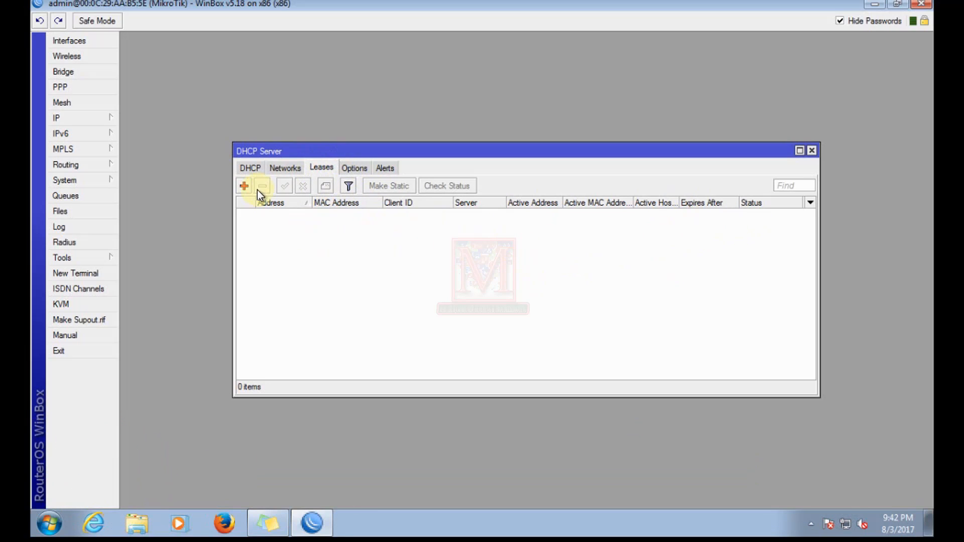
left_click(244, 187)
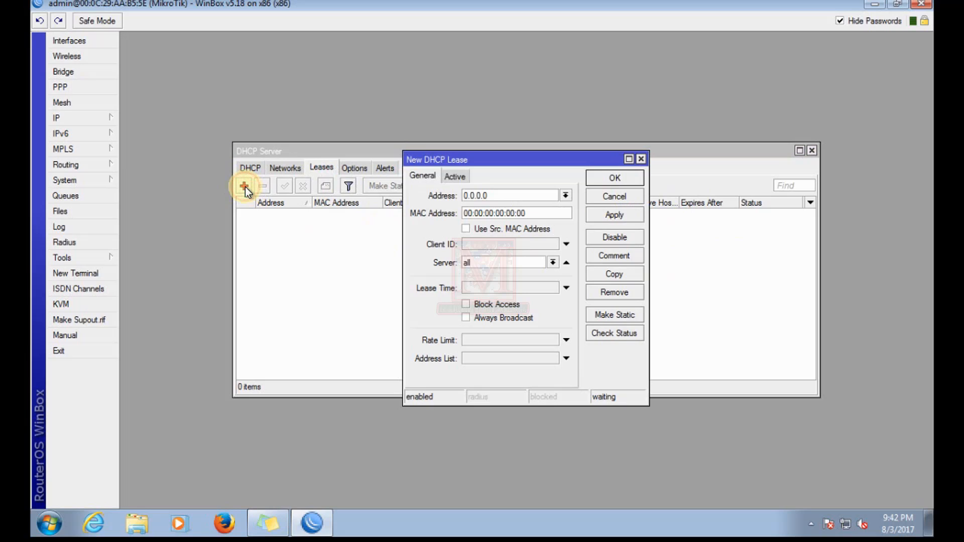
double_click(510, 194)
type("192.168.10.5")
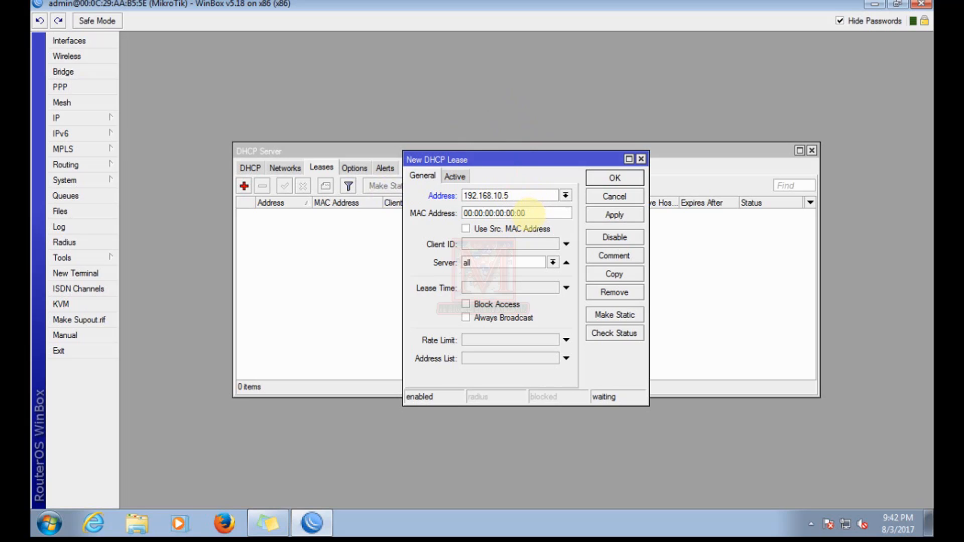
Copy the MAC address 00:0C:29:56:FC:9C from the sticky note into the new lease's MAC address, and check it against the assigned IP.
double_click(531, 214)
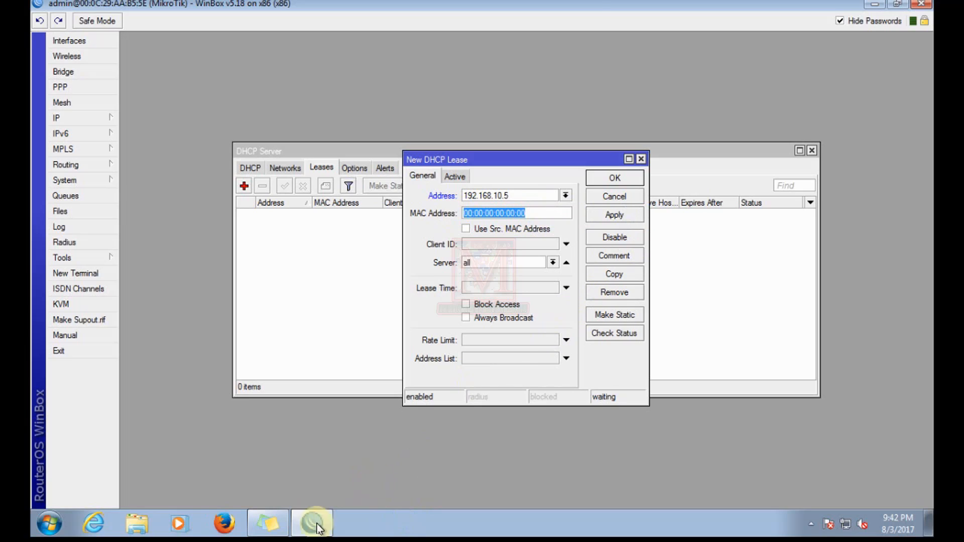
left_click(275, 532)
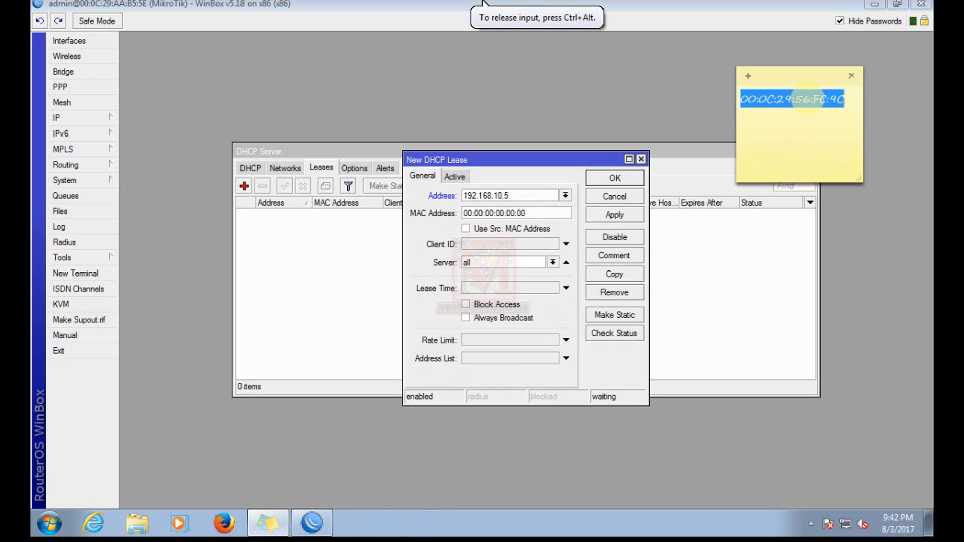
right_click(808, 99)
left_click(840, 124)
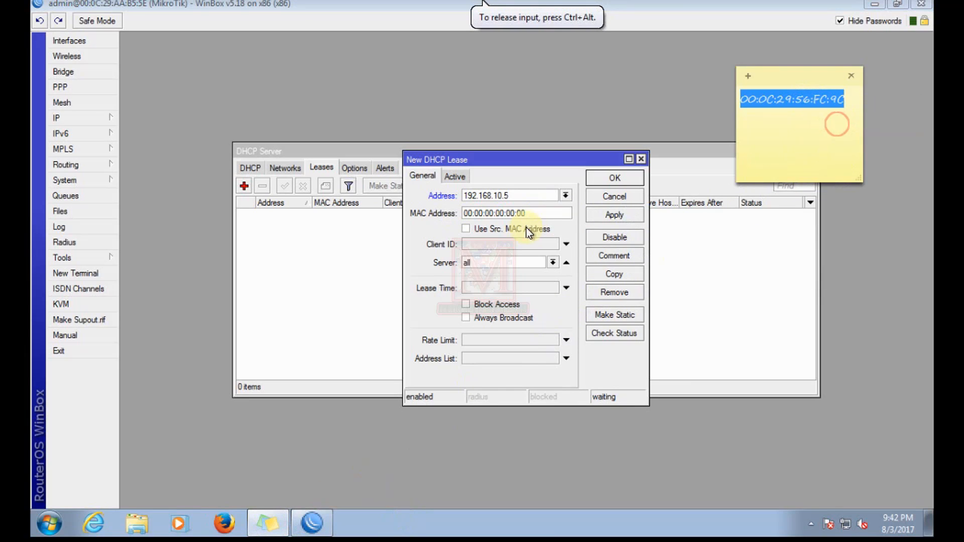
left_click(528, 213)
left_click_drag(529, 213, 459, 218)
right_click(478, 216)
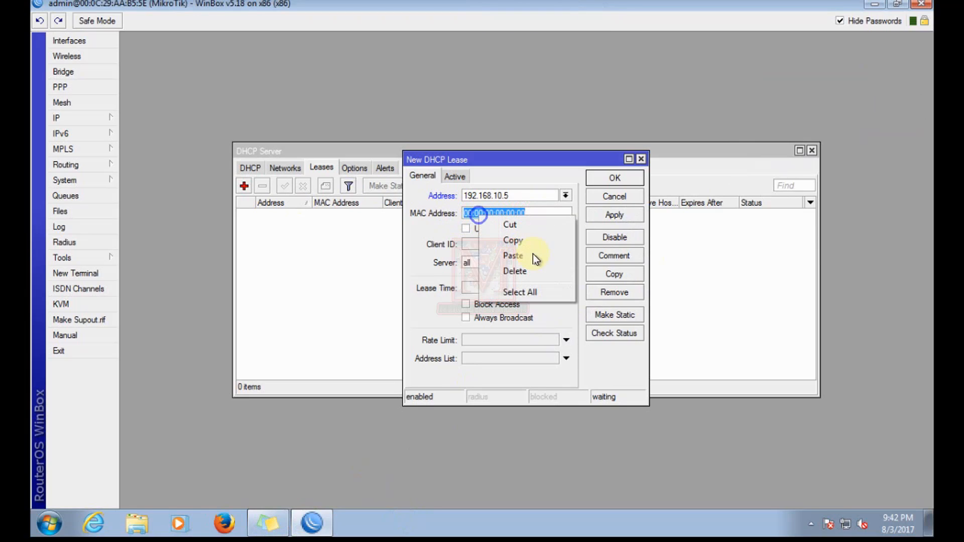
left_click(513, 255)
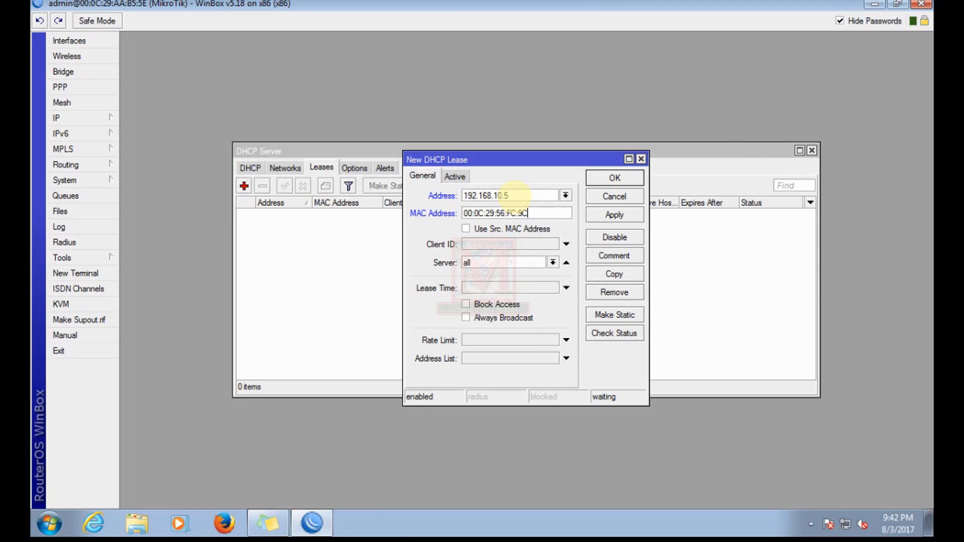
left_click_drag(515, 196, 427, 196)
left_click_drag(540, 213, 420, 221)
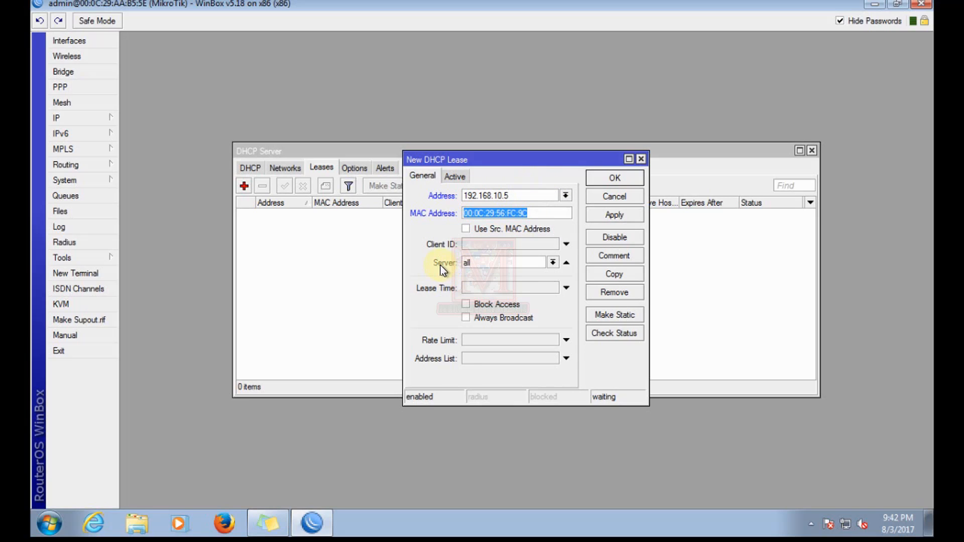
Assign the new DHCP lease to the server dhcp1.
left_click(553, 263)
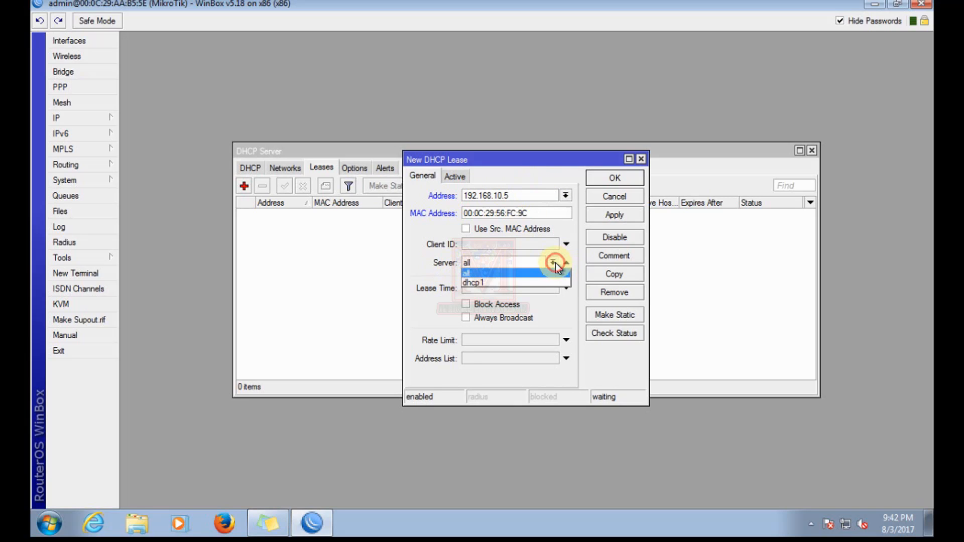
left_click(477, 283)
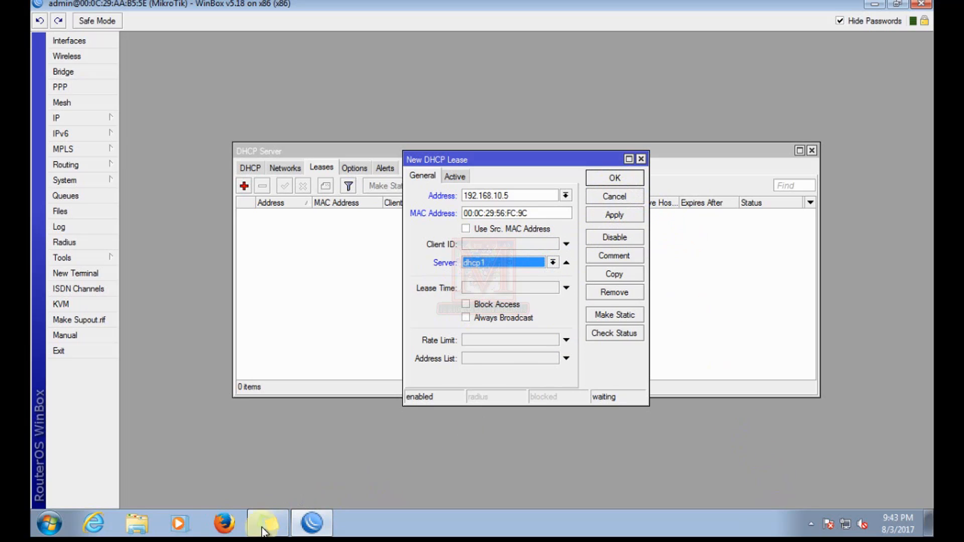
Switch to Firefox, test the internet connection by loading google.com, and close the browser.
left_click(225, 527)
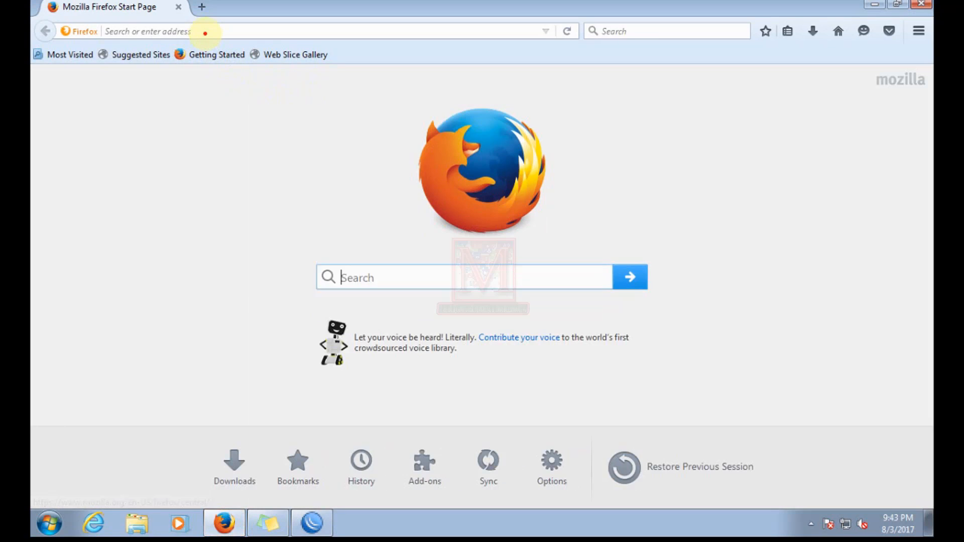
left_click(206, 31)
type("googleadservices.com/")
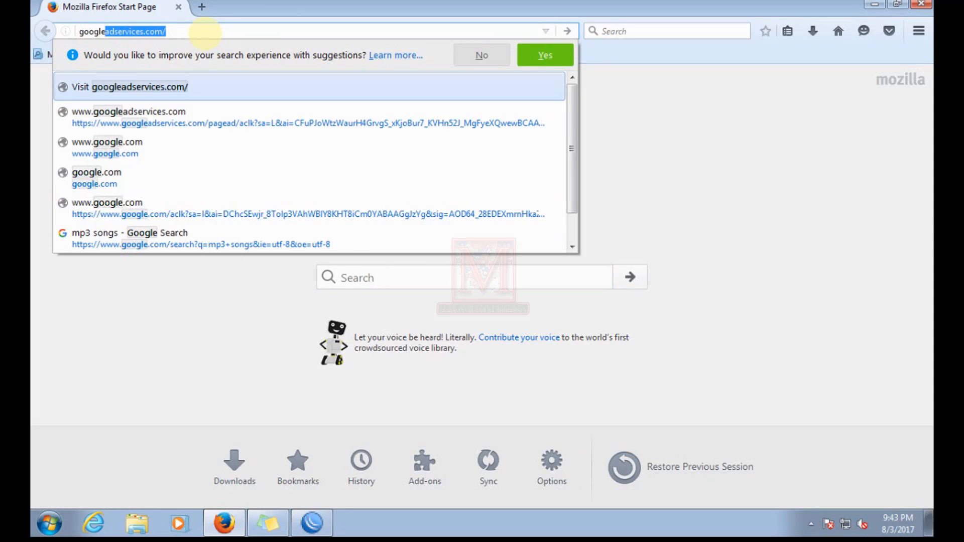
key("Return")
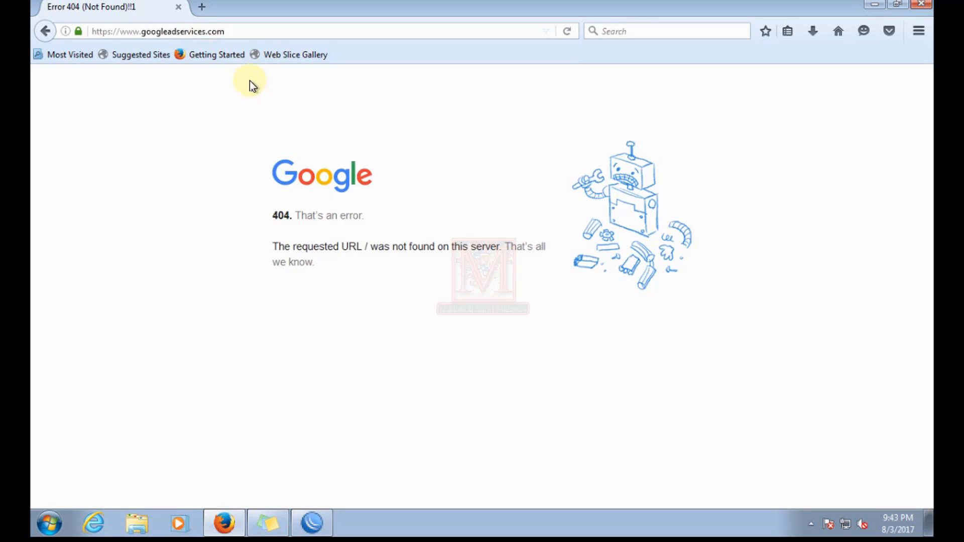
left_click(239, 32)
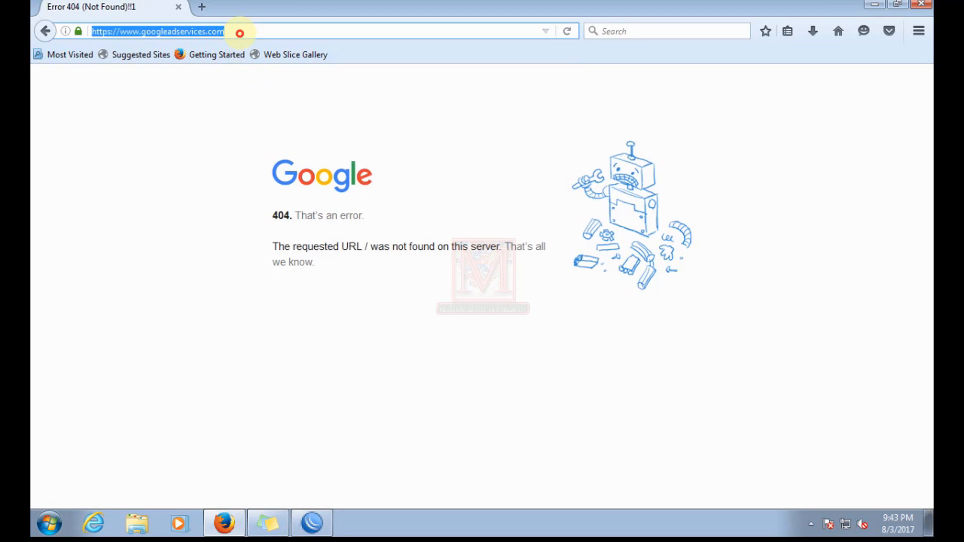
type("google")
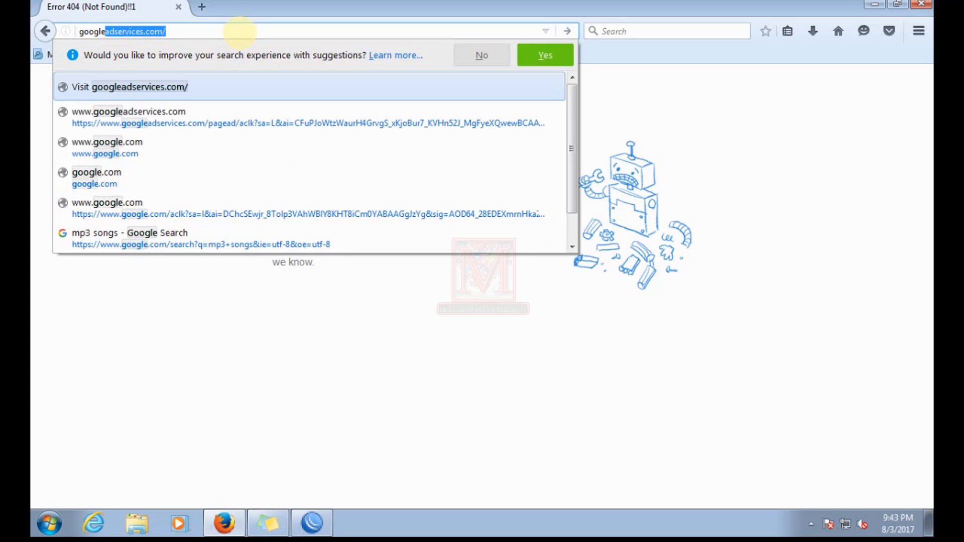
type(".com")
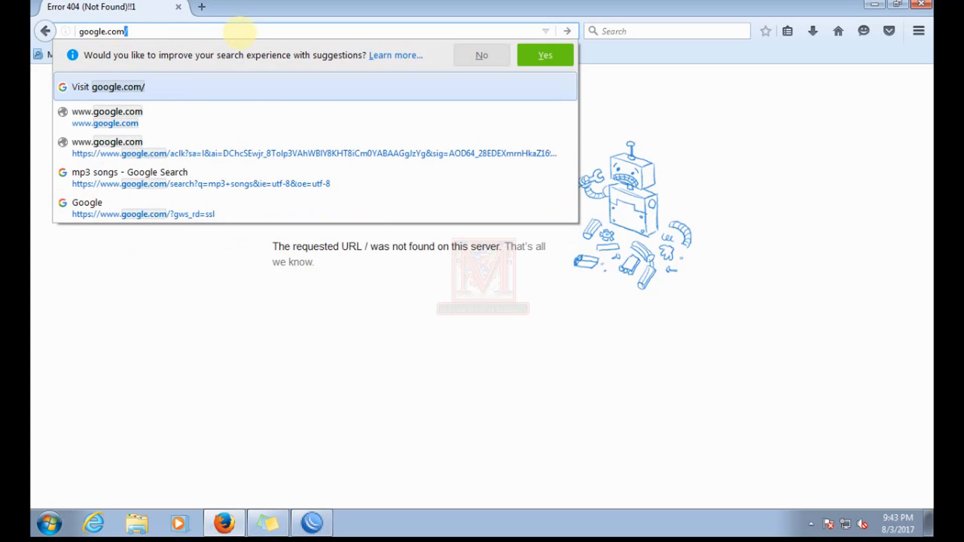
key("Return")
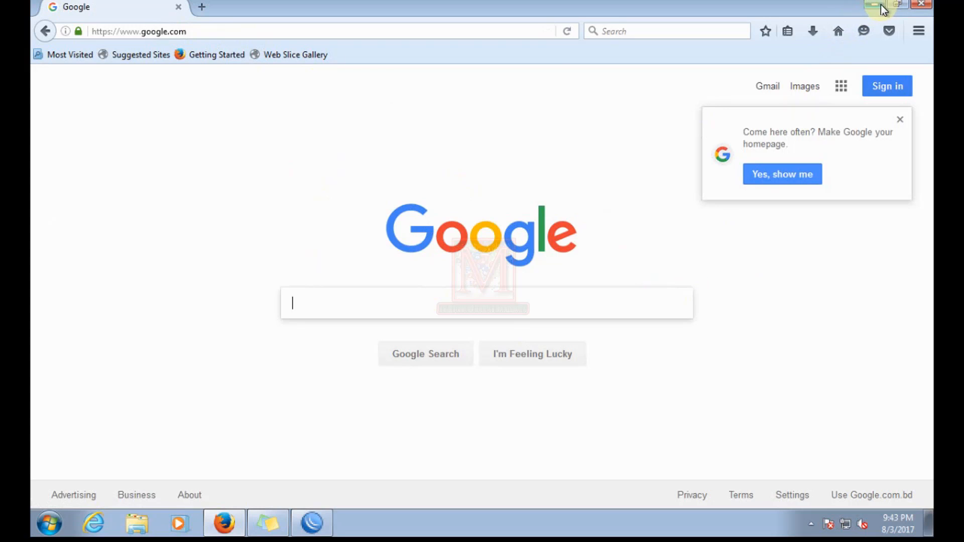
left_click(178, 7)
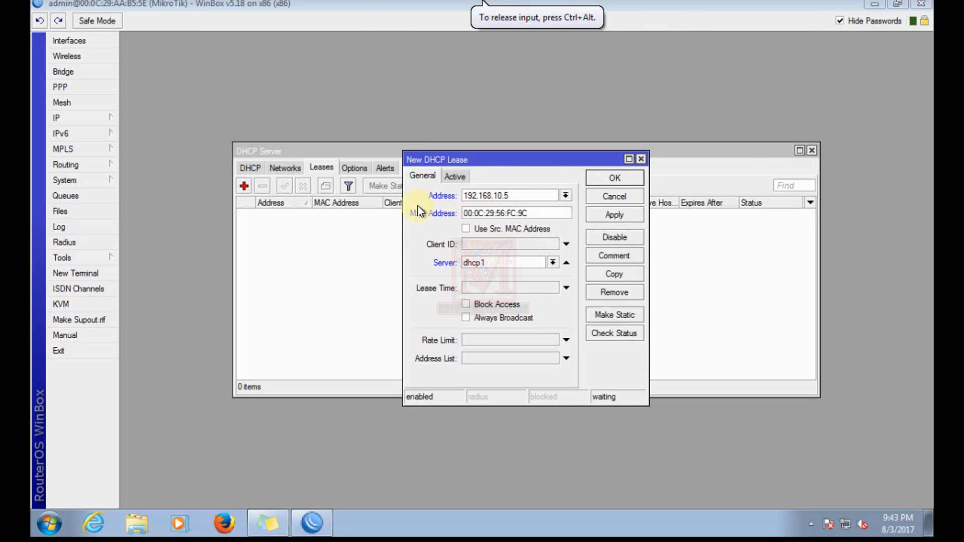
Check the Local Area Connection's details in the Windows Network and Sharing Center, and close its windows.
right_click(844, 523)
left_click(841, 512)
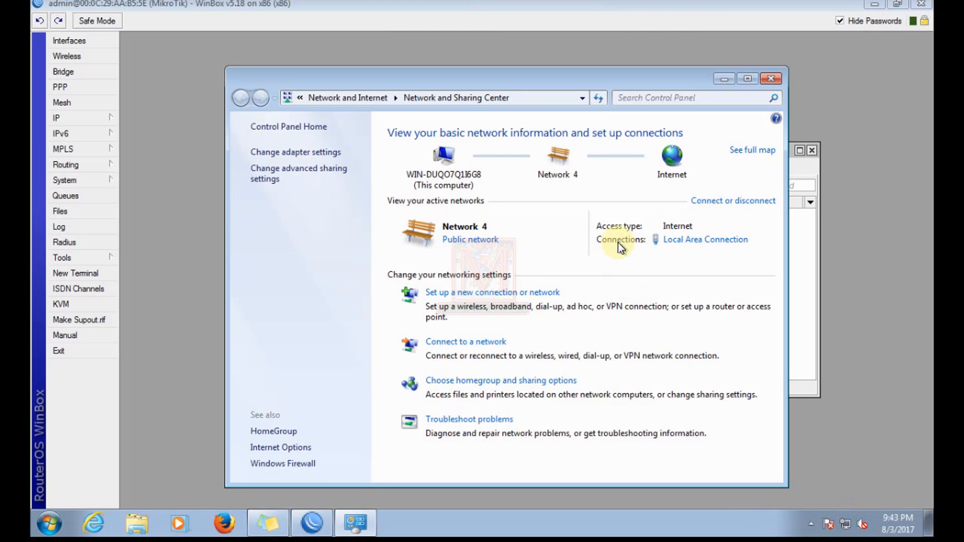
left_click(686, 240)
left_click(417, 253)
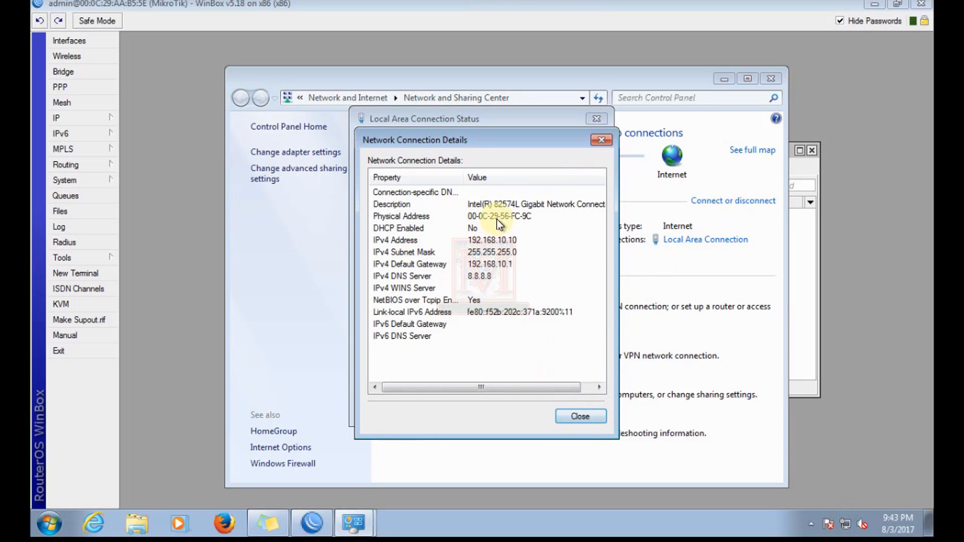
left_click(581, 415)
left_click(581, 409)
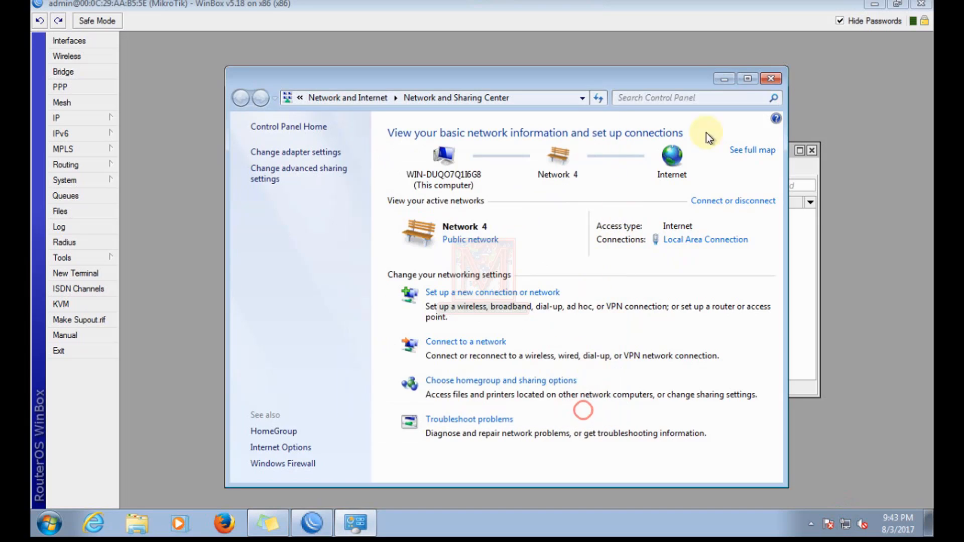
left_click(771, 80)
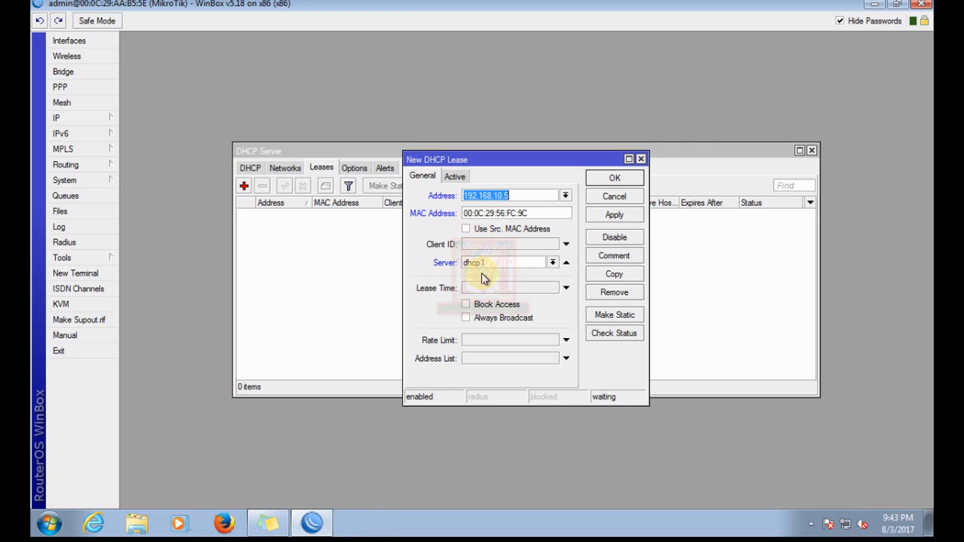
Apply the new lease for 192.168.10.5 and close its dialog.
left_click(614, 214)
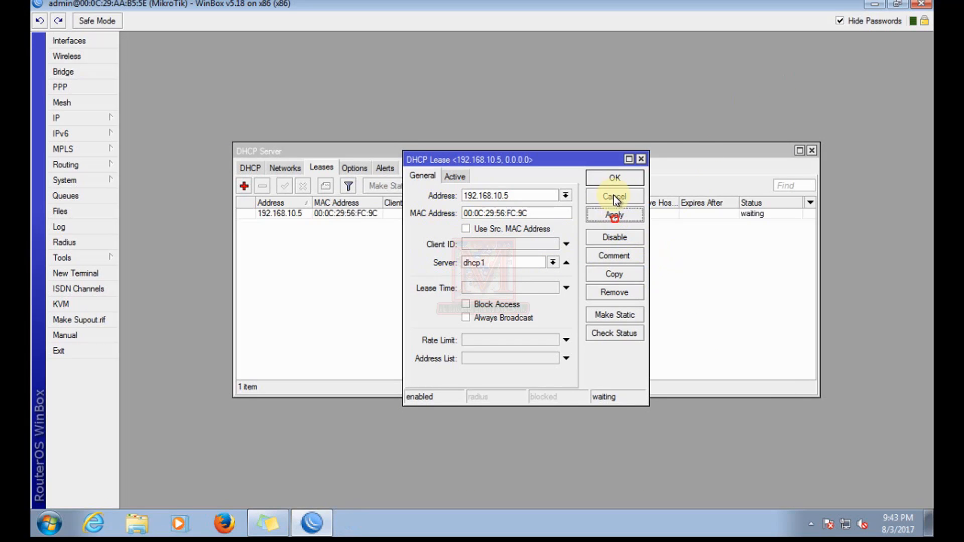
left_click(614, 177)
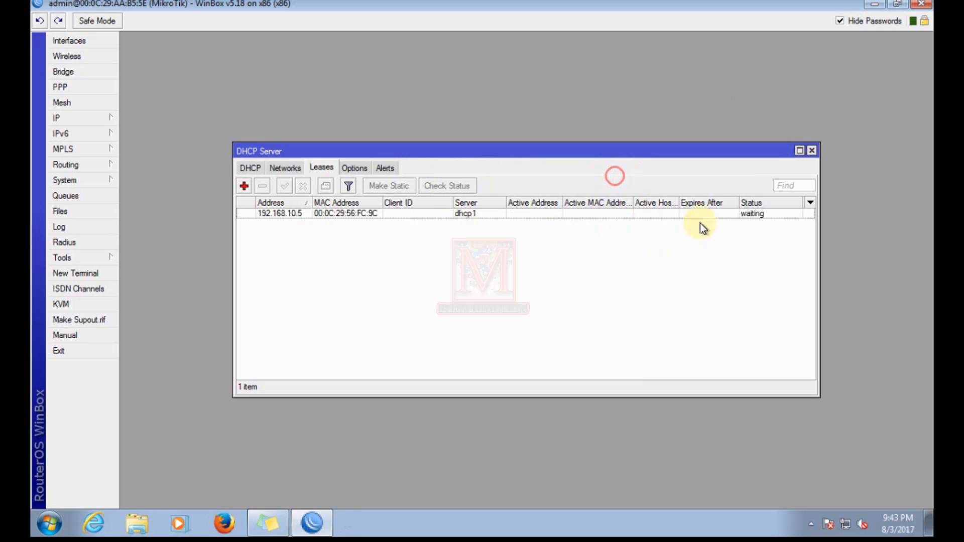
Set the Windows Local Area Connection's IPv4 properties to obtain the IP address and DNS server automatically, and close the network windows.
right_click(845, 523)
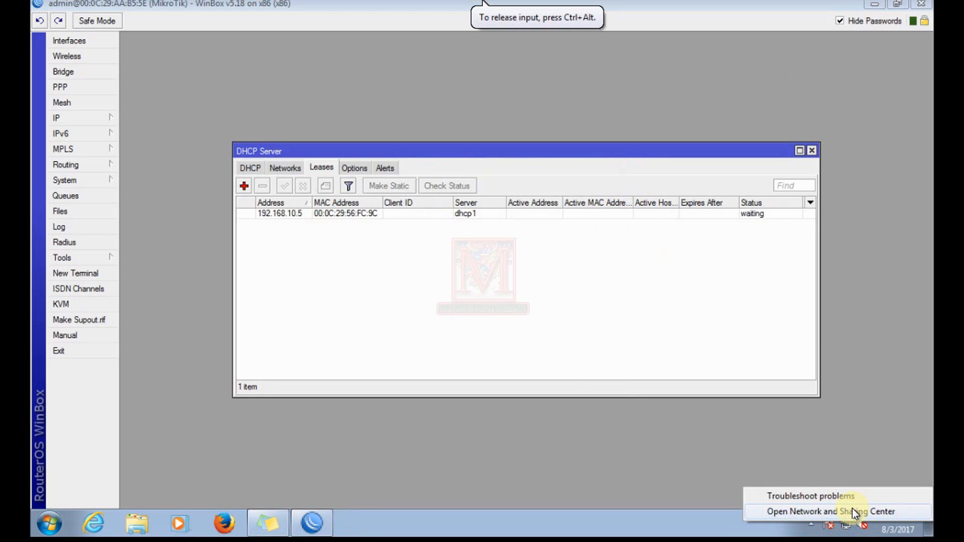
left_click(853, 512)
left_click(679, 239)
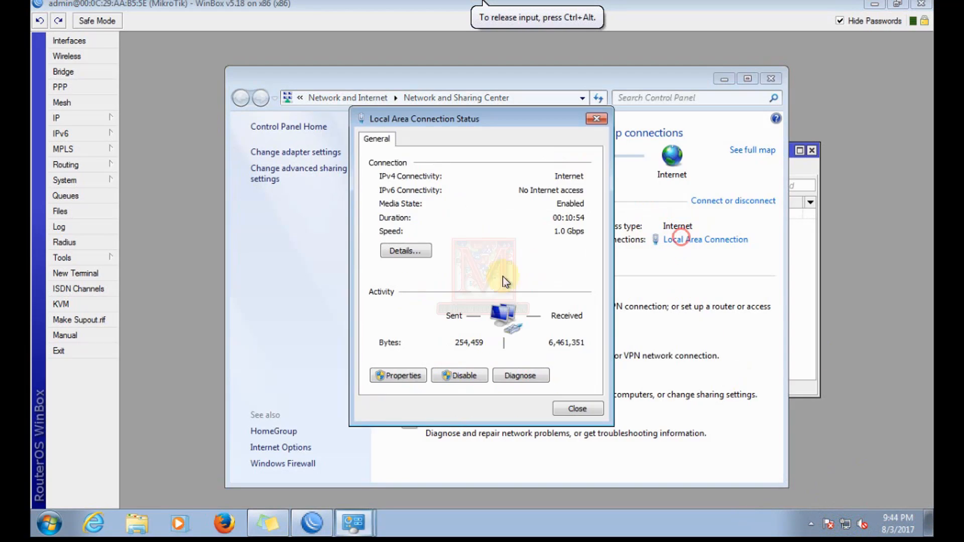
left_click(396, 375)
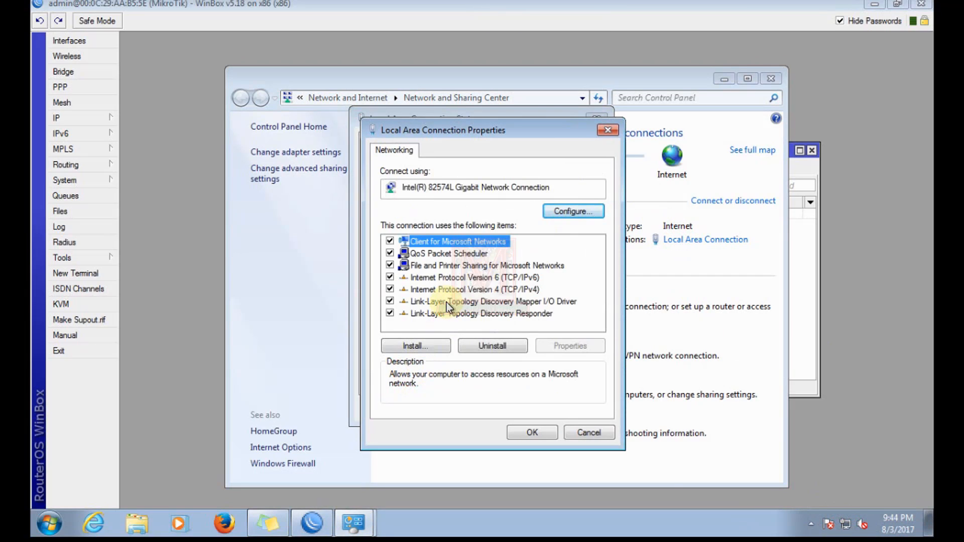
double_click(442, 289)
left_click(433, 267)
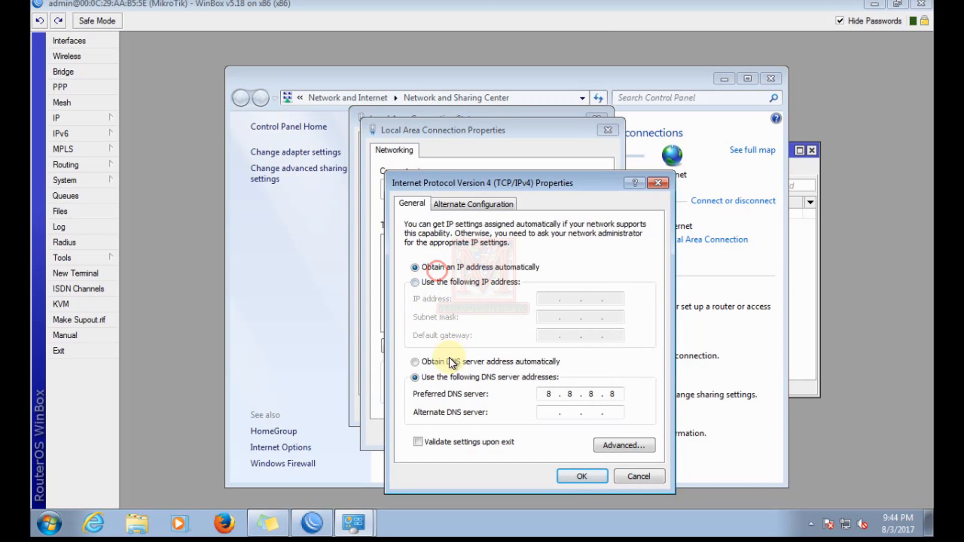
left_click(450, 361)
left_click(582, 474)
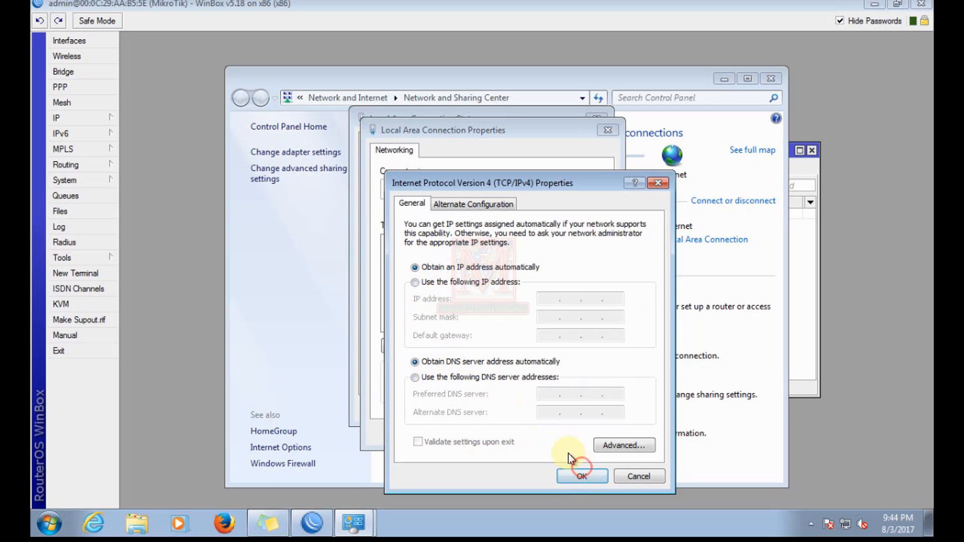
left_click(533, 433)
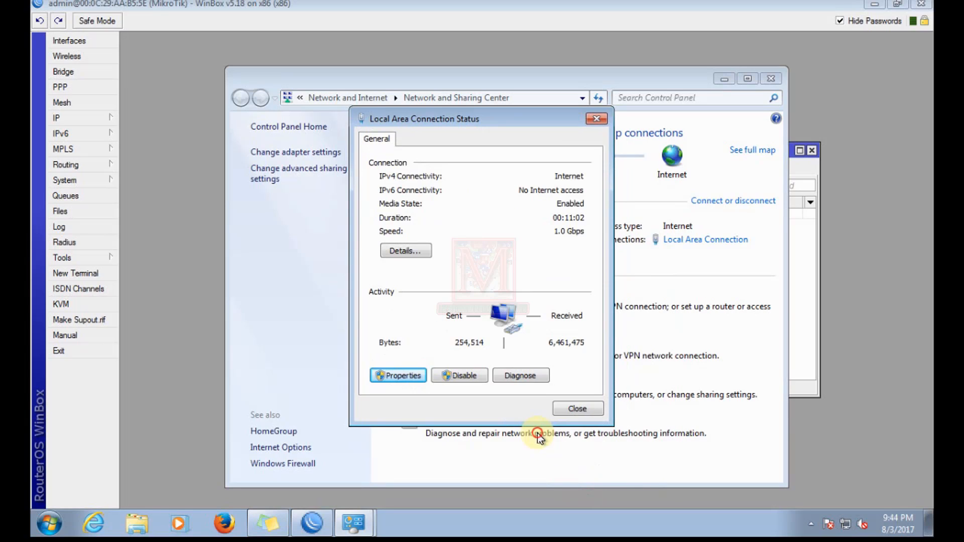
left_click(583, 409)
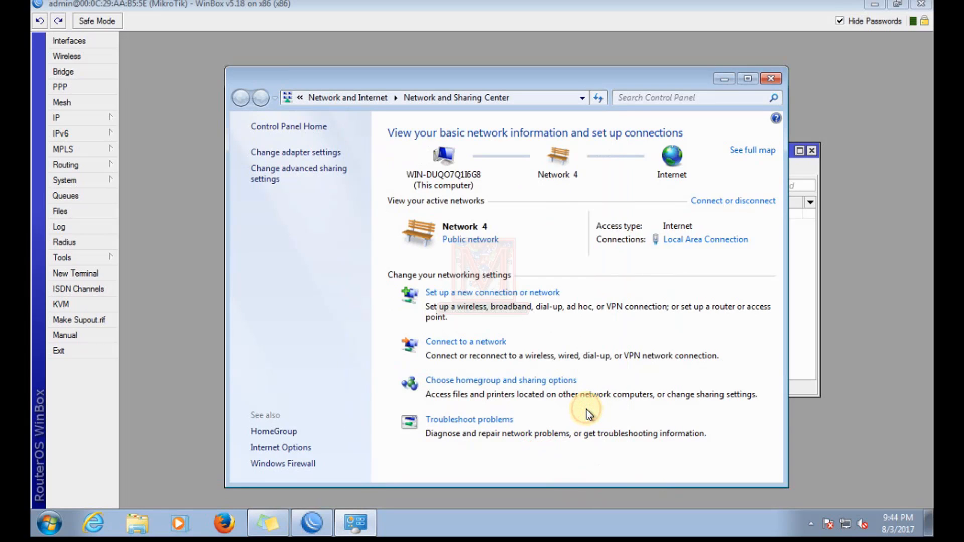
left_click(767, 80)
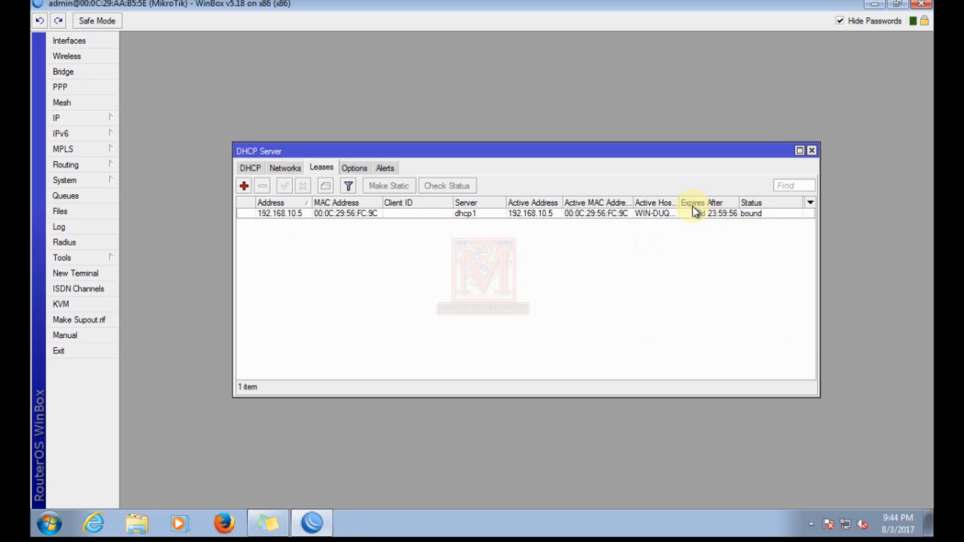
Widen the Active Host Name column in the DHCP lease list and select the 192.168.10.5 lease.
double_click(677, 196)
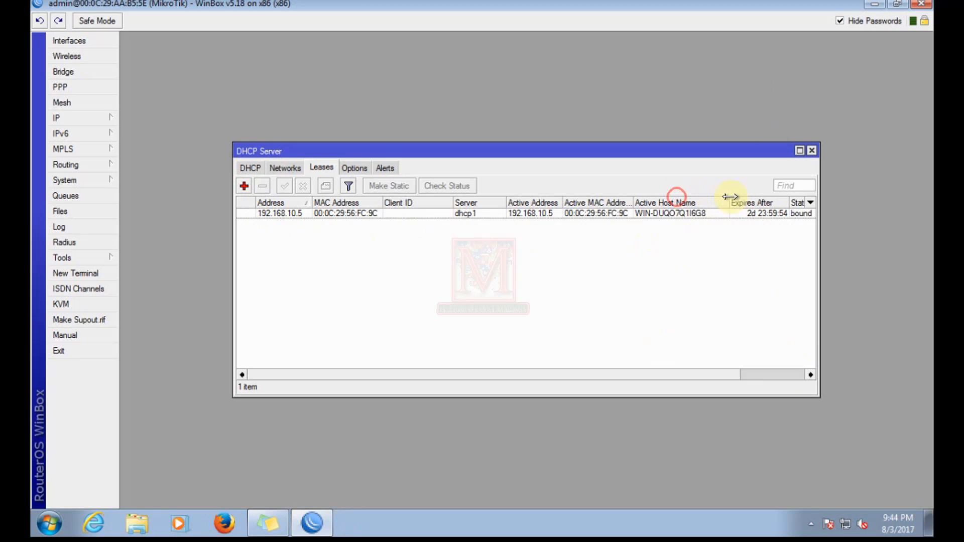
left_click(679, 214)
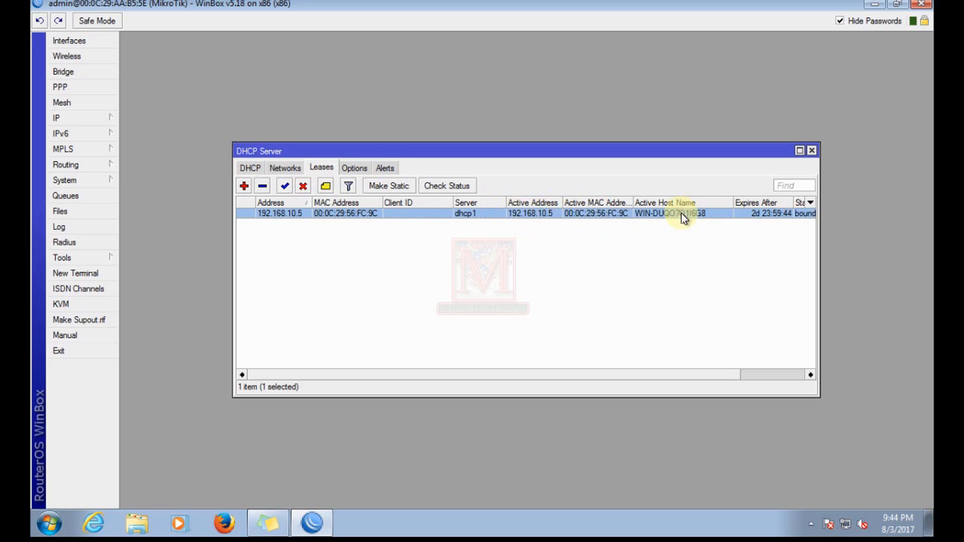
Display the Local Area Connection's network details in Windows to check the address assigned by DHCP.
right_click(847, 526)
left_click(843, 508)
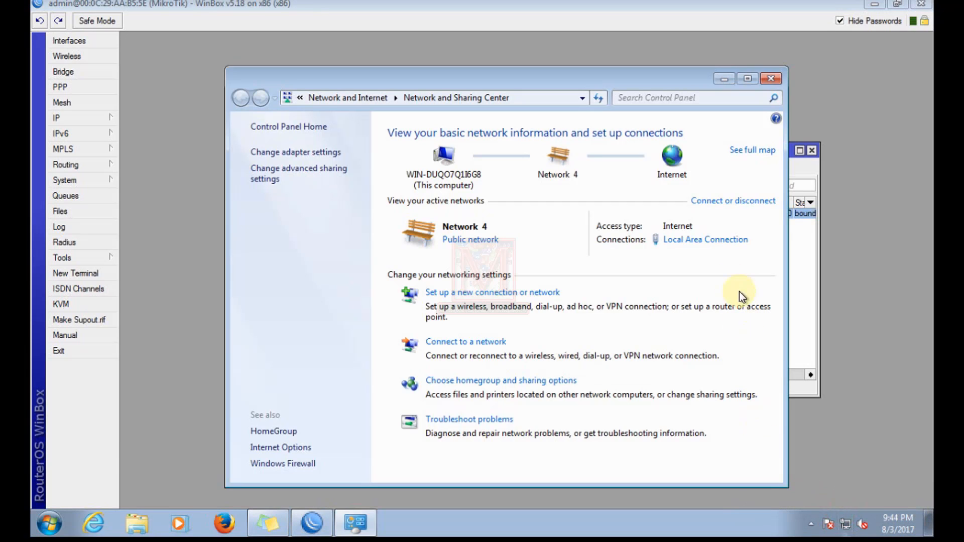
left_click(686, 240)
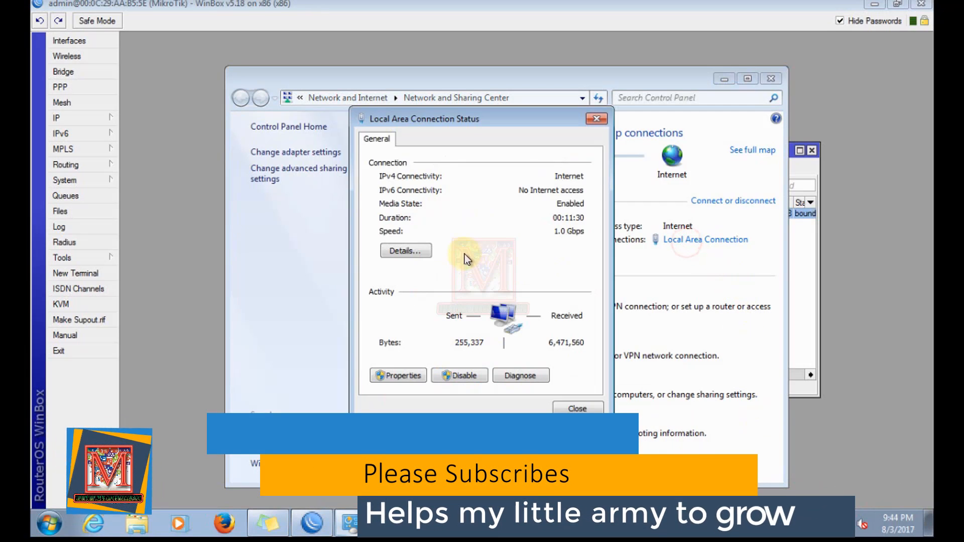
left_click(405, 251)
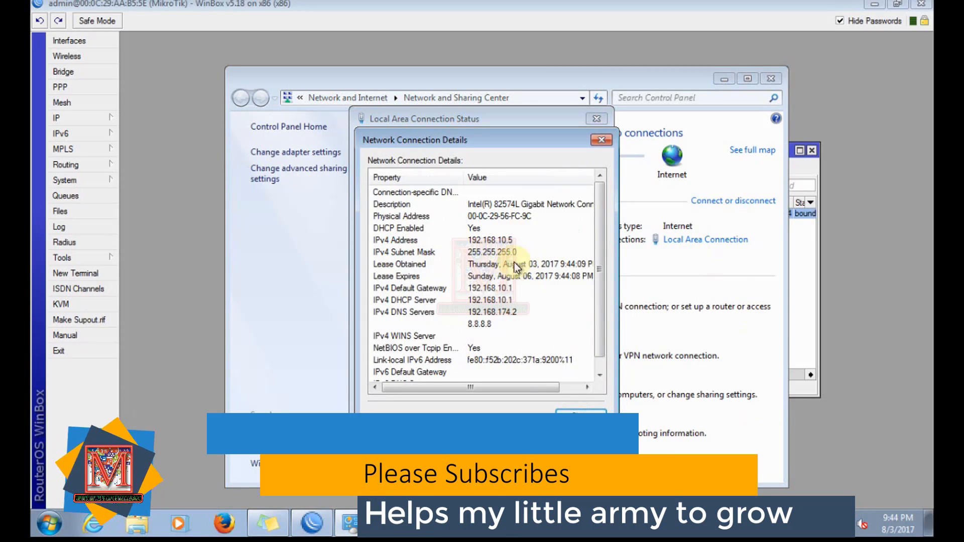
Switch to Firefox and load google.com to test internet access with the DHCP-assigned address.
left_click(228, 525)
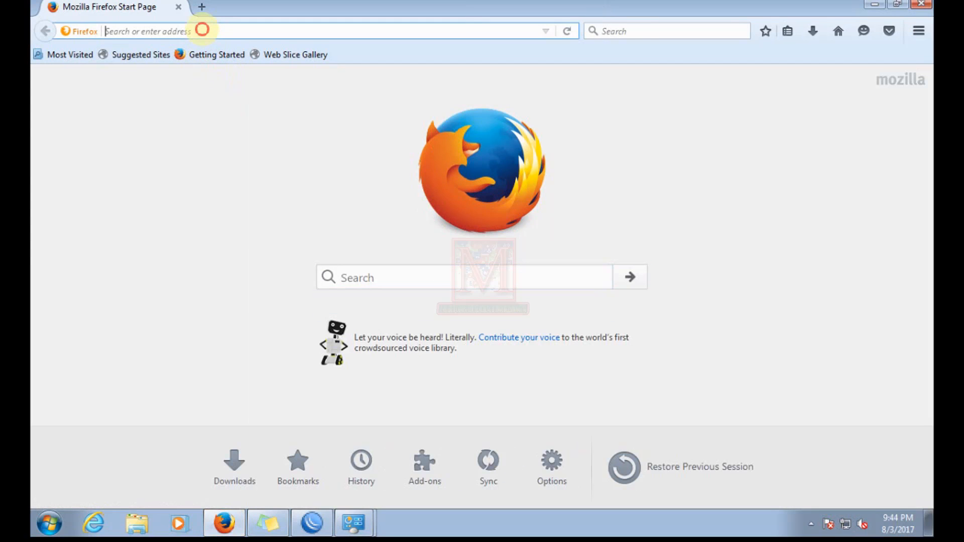
type("google.com/")
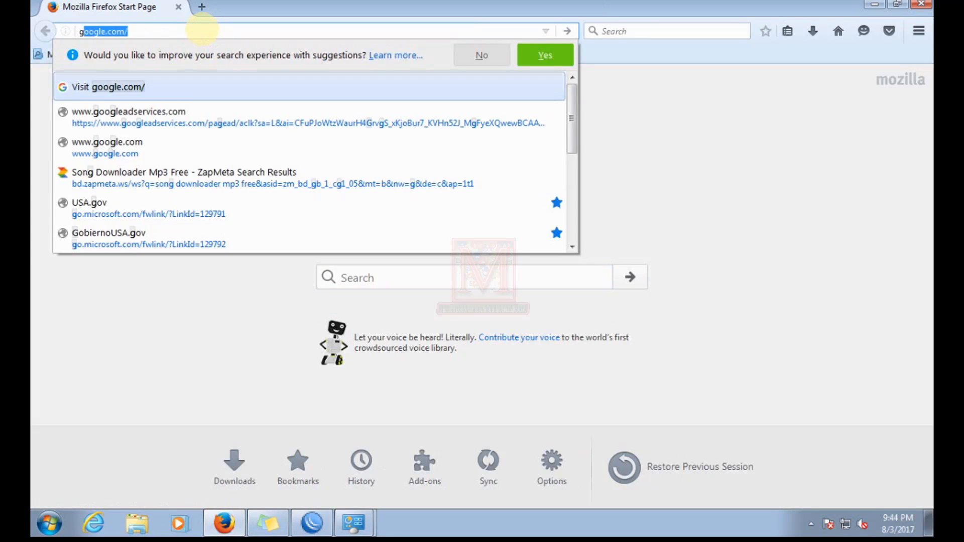
key("Return")
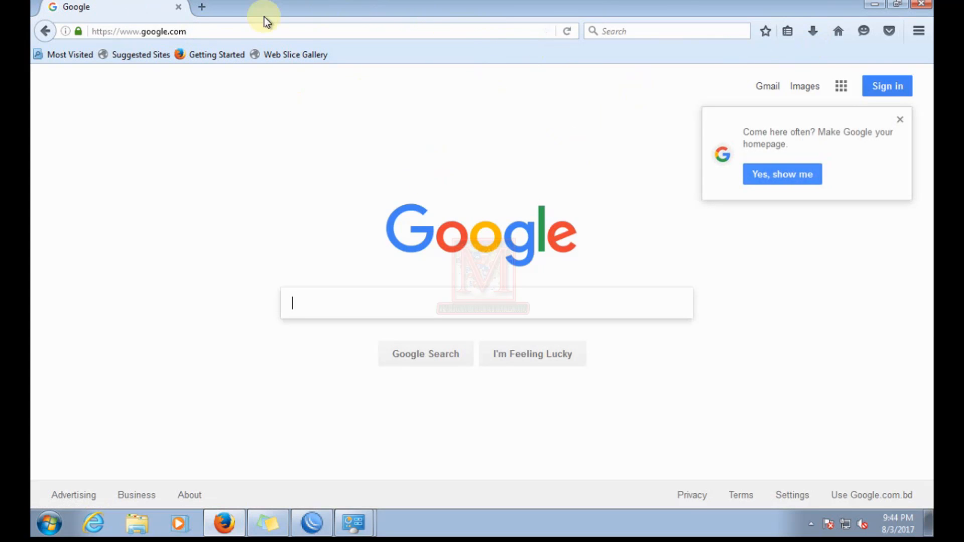
Search the web for "youtube" and open the YouTube site from the results to test internet access further.
left_click(211, 30)
type("y")
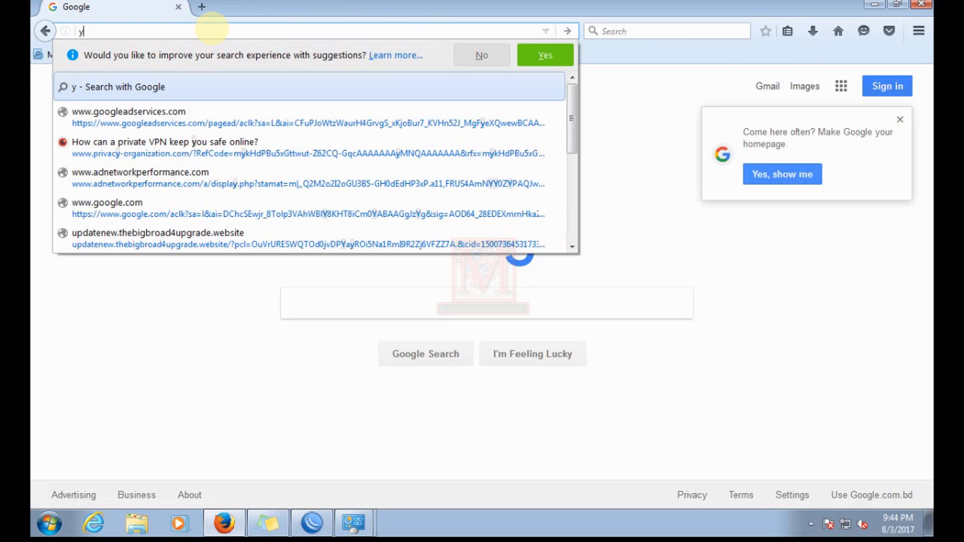
type("ou")
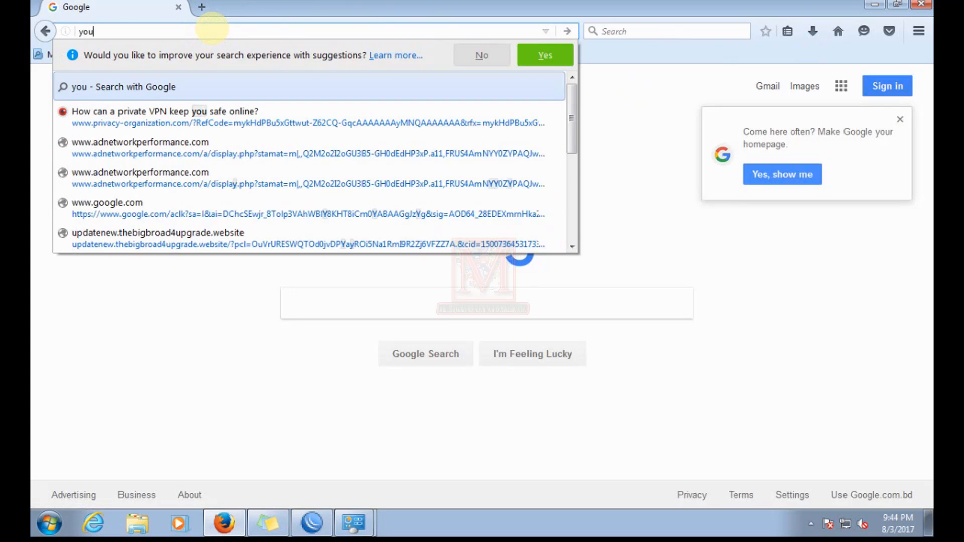
type("tube")
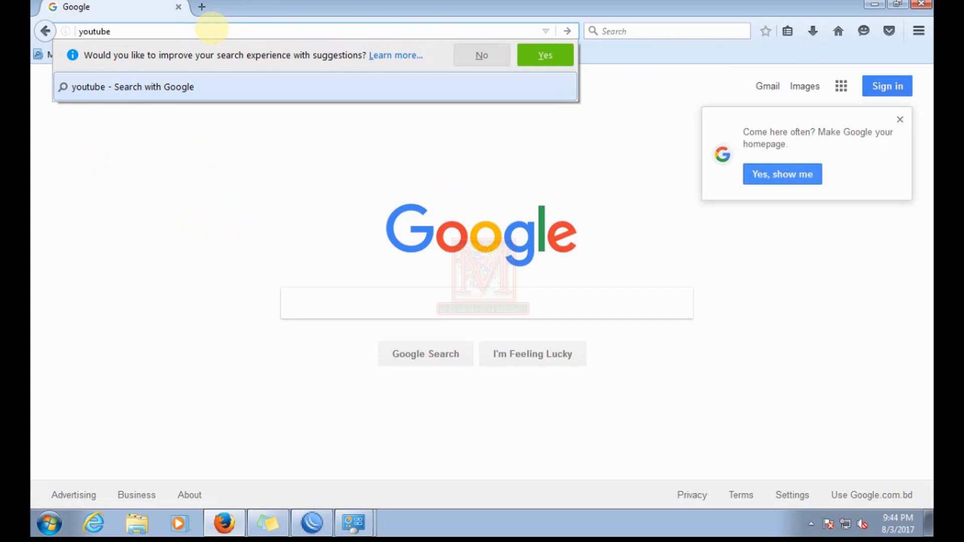
key("Return")
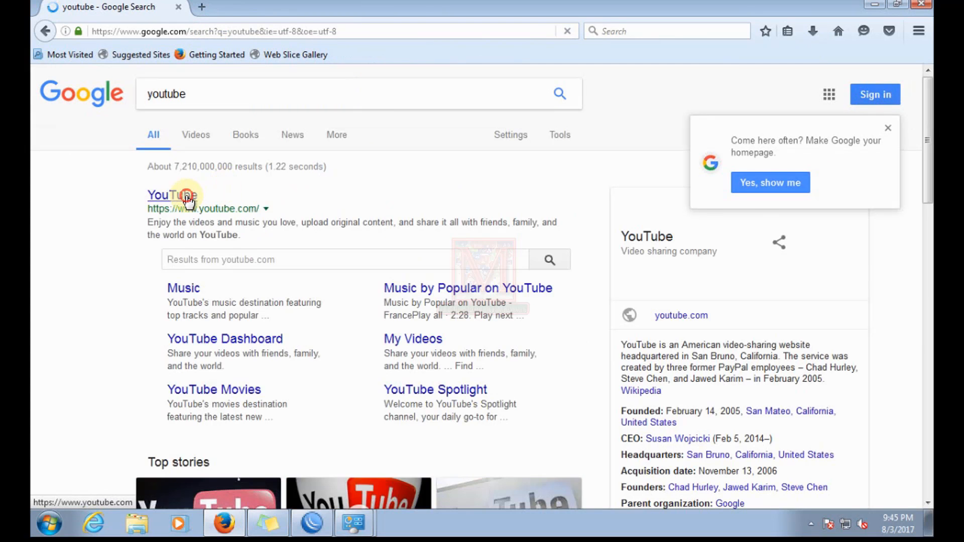
left_click(183, 195)
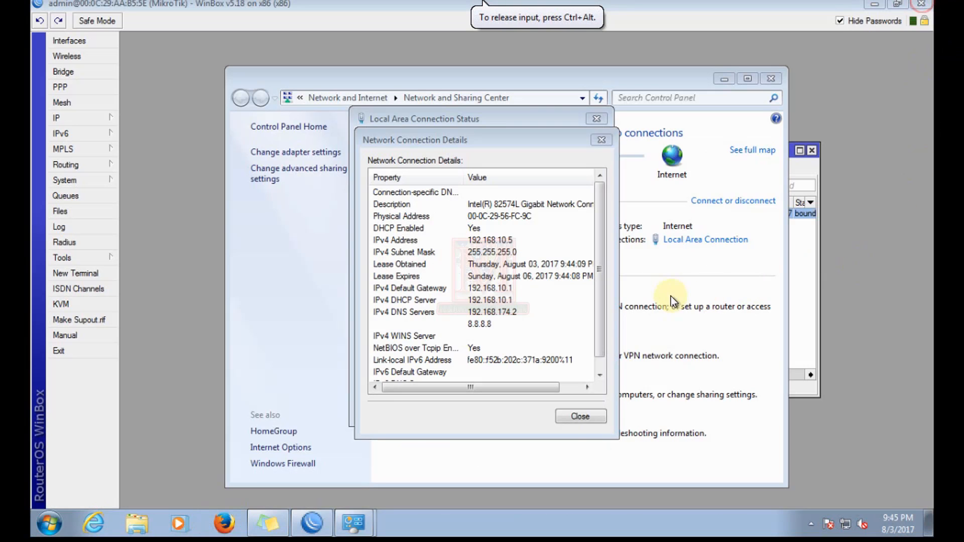
Close the Network Connection Details, Local Area Connection Status and Network and Sharing Center windows.
left_click(578, 415)
left_click(578, 410)
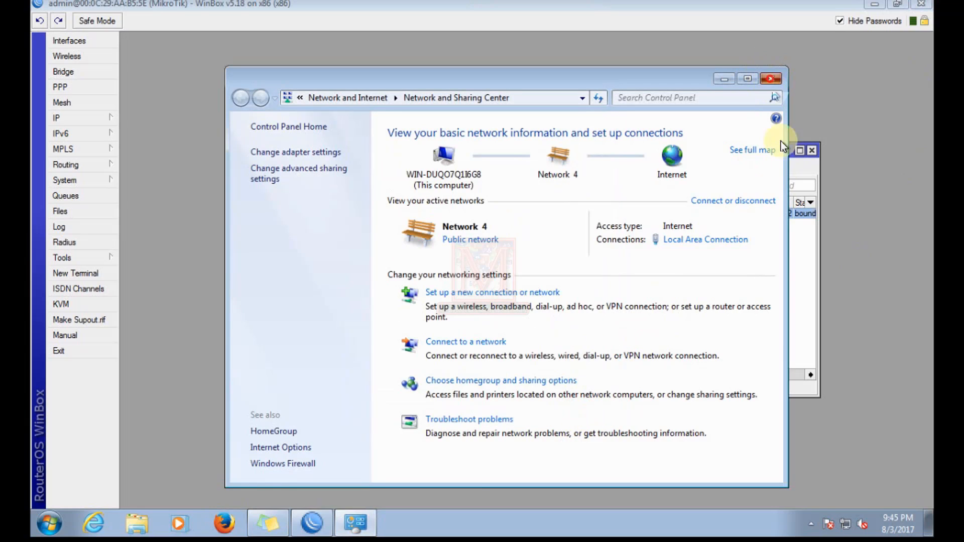
left_click(771, 78)
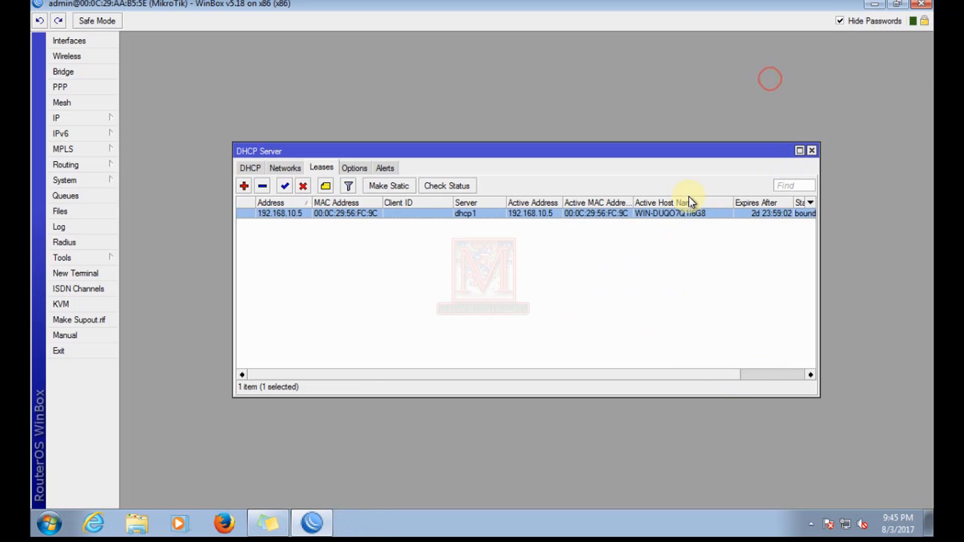
Try to change the address of the client's existing 192.168.10.5 DHCP lease to 192.168.10.6.
double_click(292, 215)
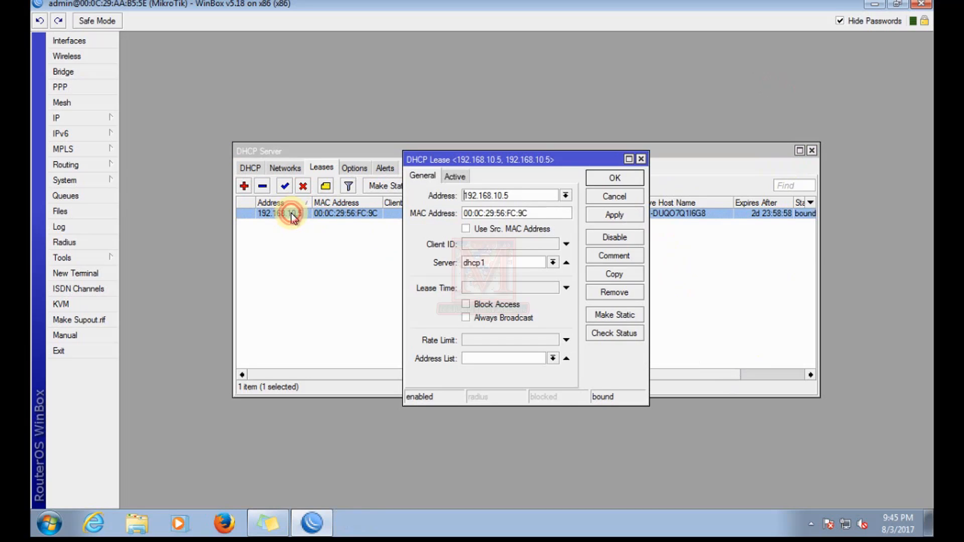
left_click_drag(504, 195, 536, 199)
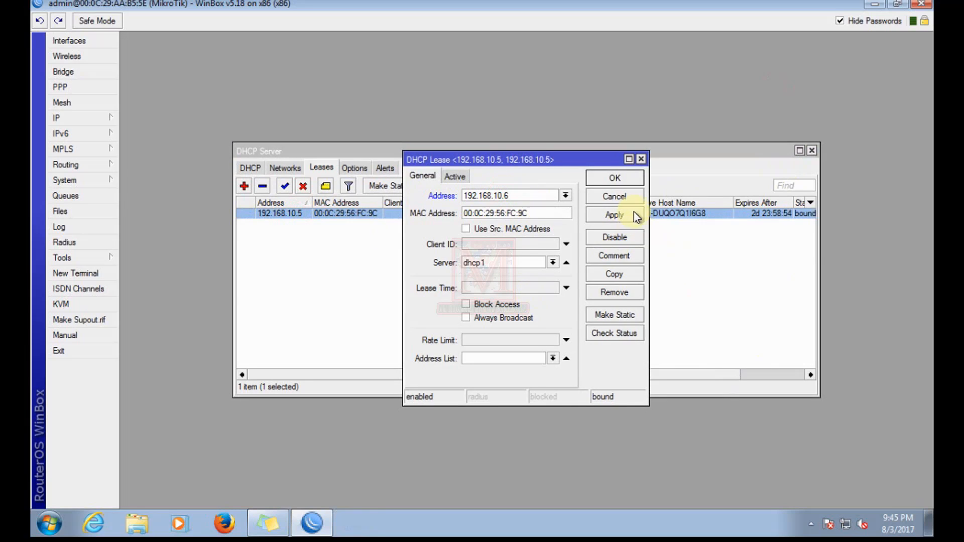
left_click(616, 216)
left_click(623, 178)
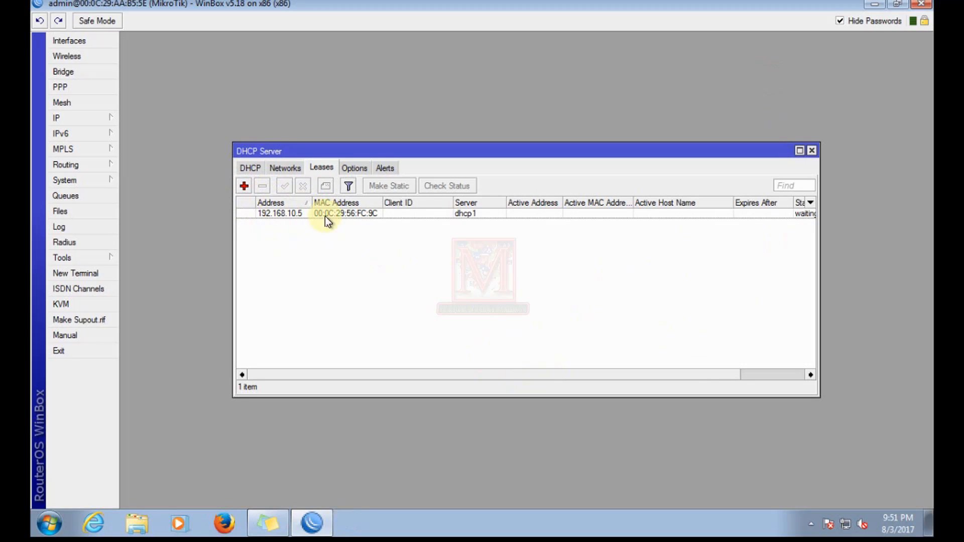
Begin a new static DHCP lease with the address 92.168.10.6 and the server dhcp1.
left_click(244, 187)
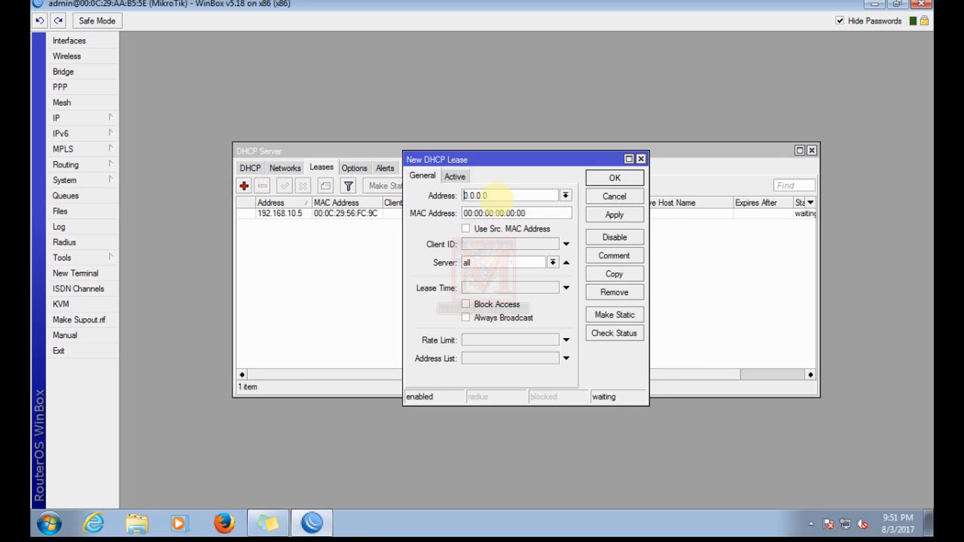
left_click(501, 195)
left_click_drag(422, 193, 382, 193)
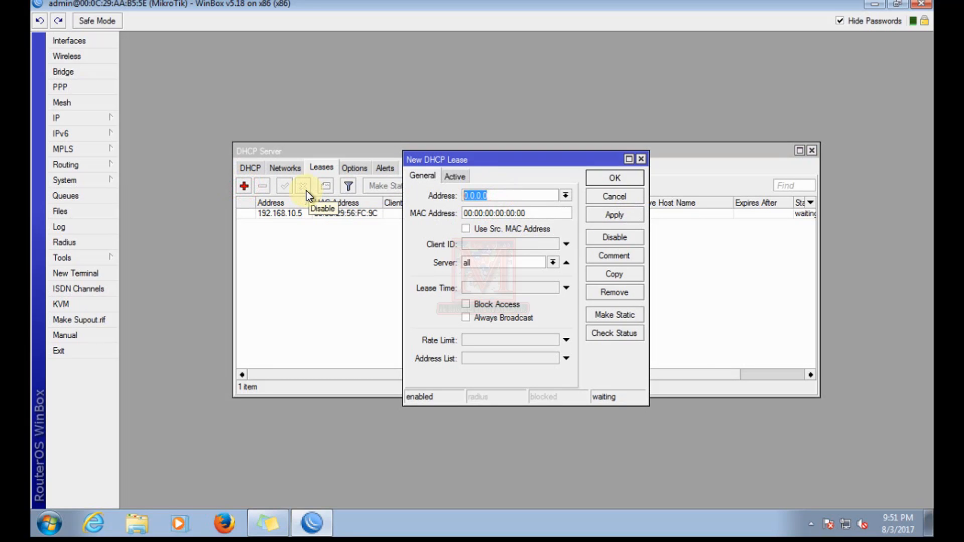
type("92.168.10.6")
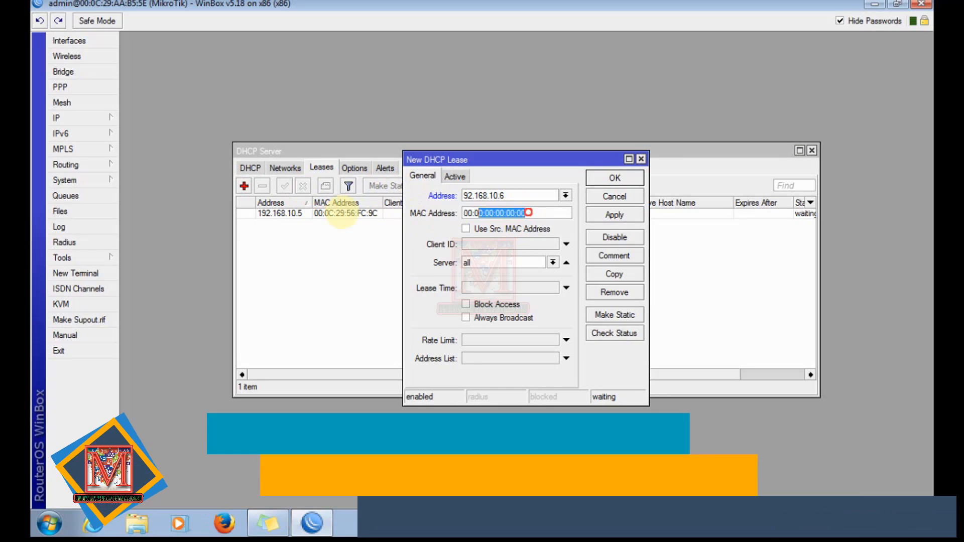
double_click(526, 212)
left_click(532, 262)
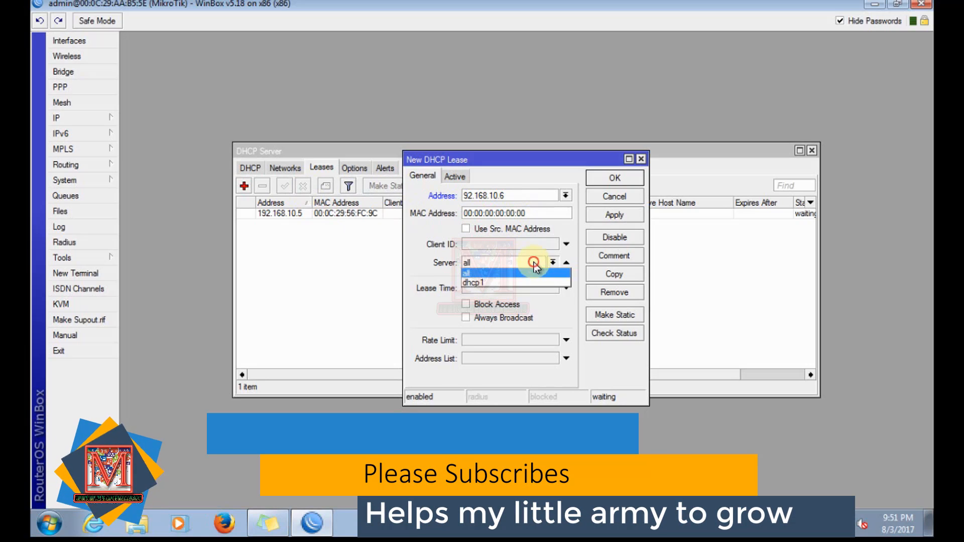
left_click(478, 283)
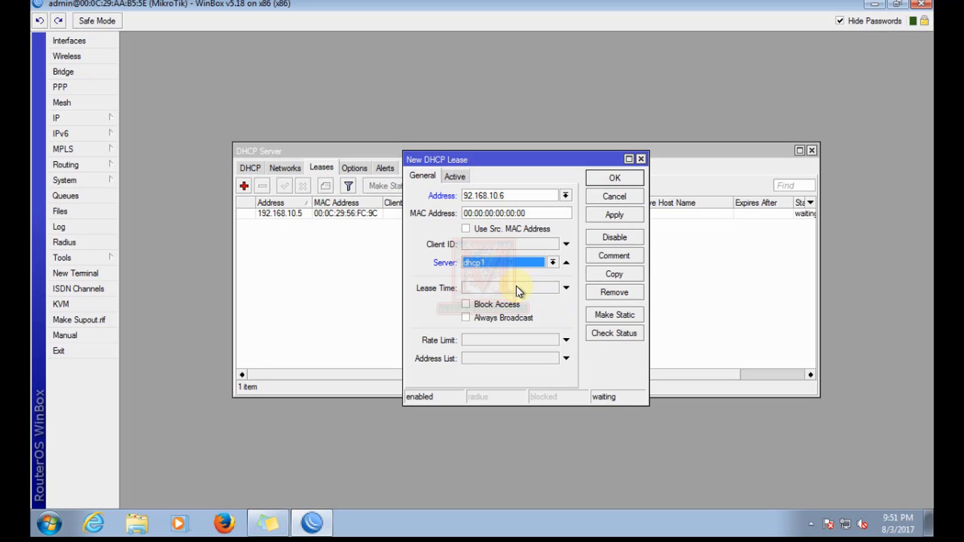
mouse_move(899, 9)
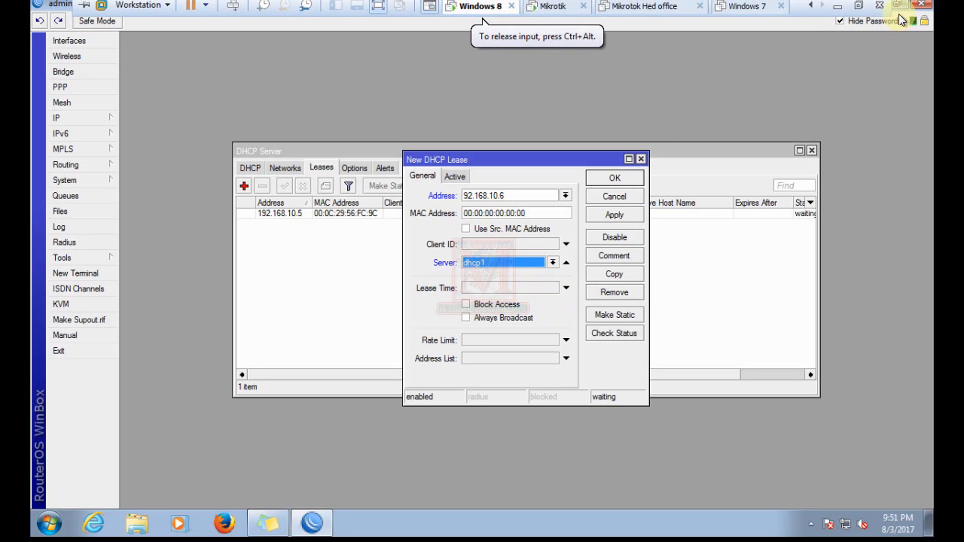